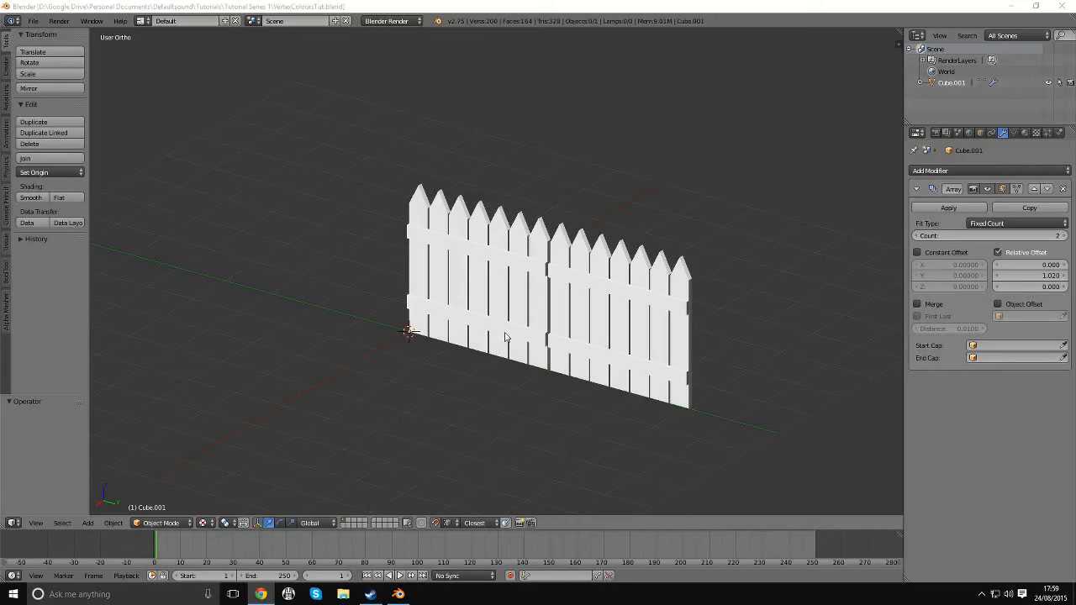
Step: Select the white picket fence and set the snap element to Increment
scroll(504, 336, "down", 1)
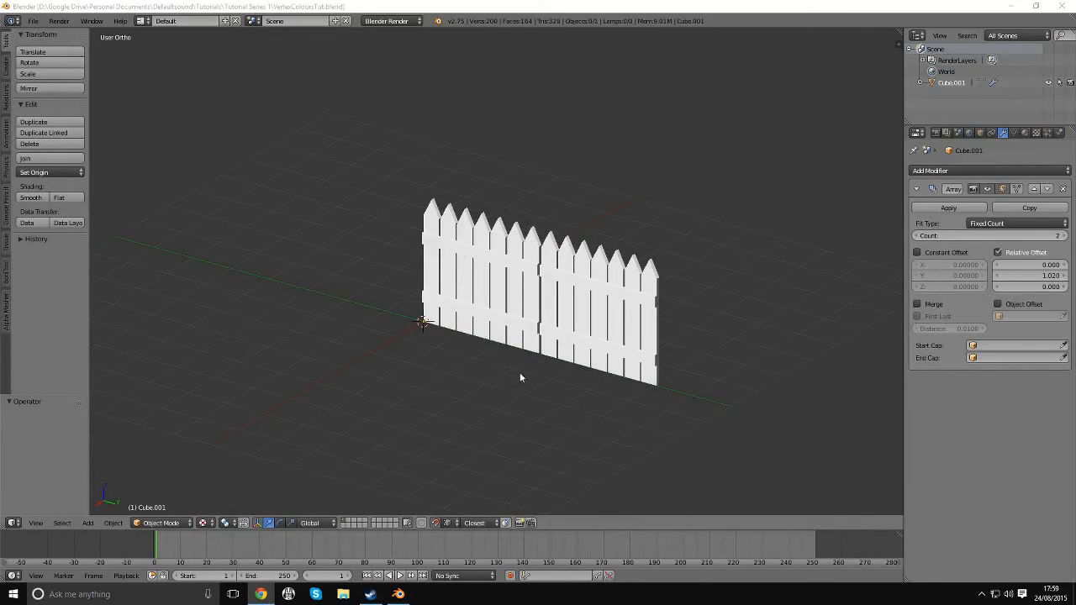
middle_click_drag(515, 377, 455, 365)
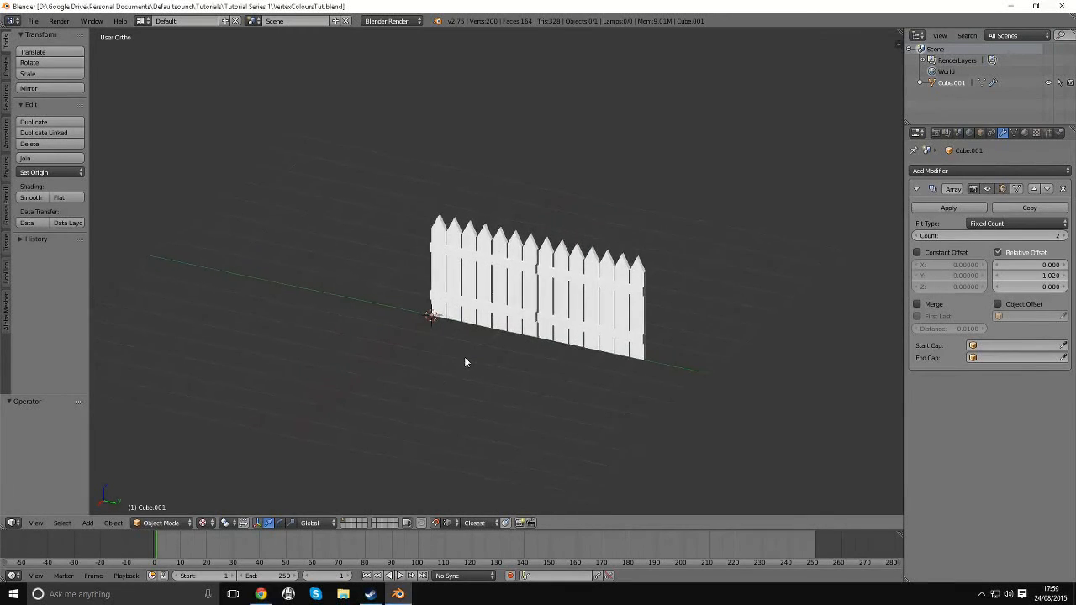
right_click(593, 288)
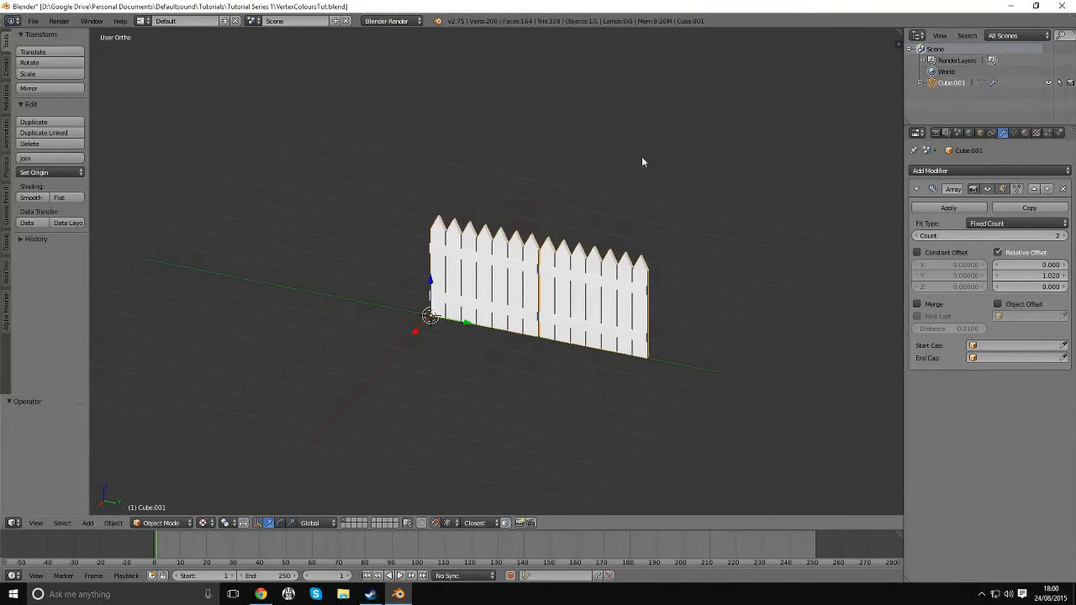
middle_click_drag(474, 240, 469, 246)
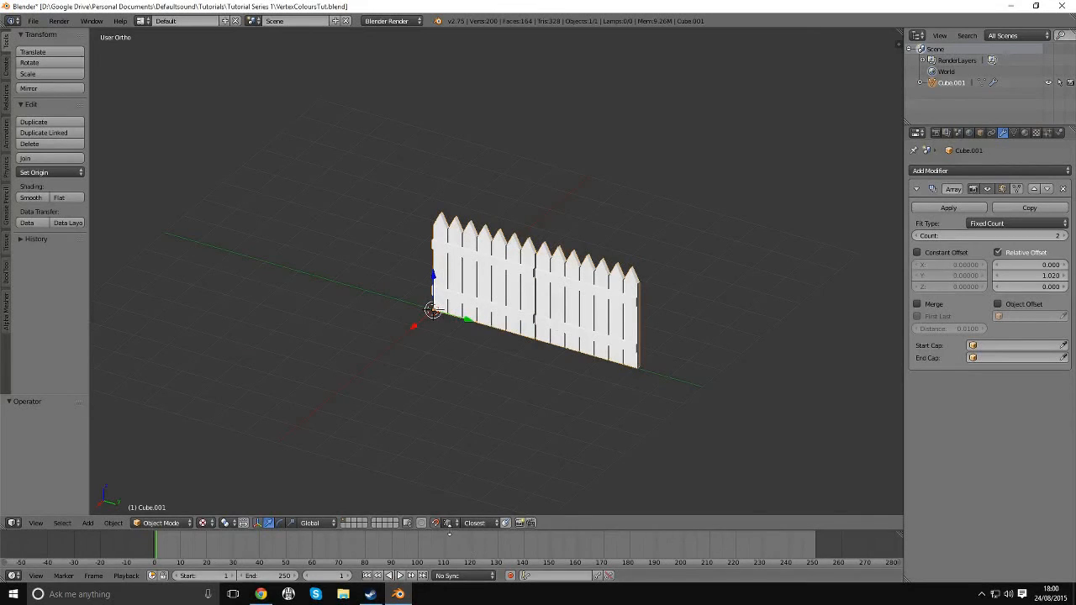
left_click(448, 523)
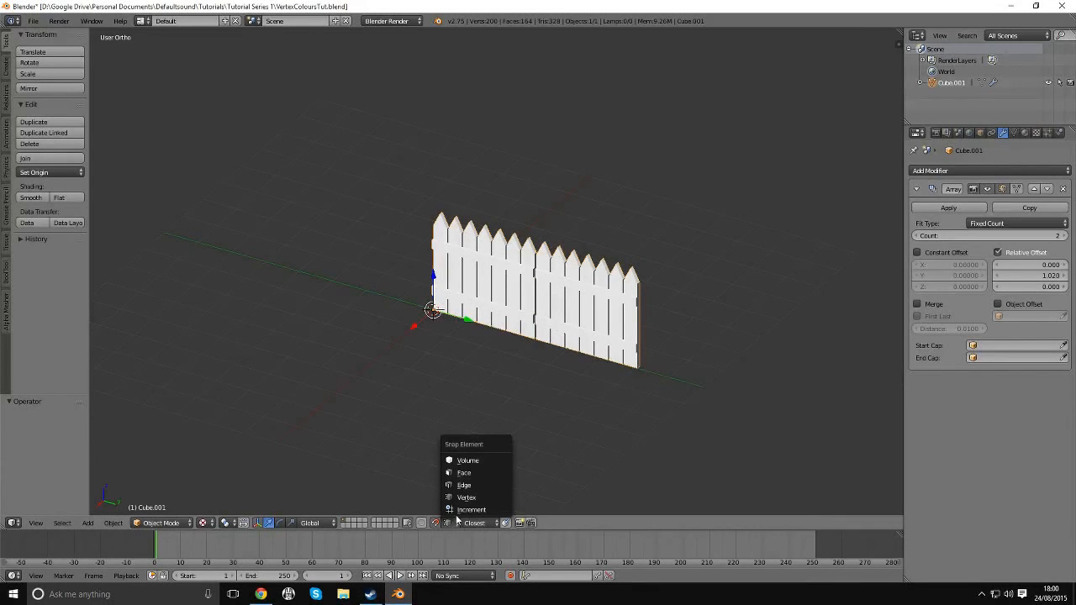
left_click(467, 510)
Step: Move the fence about 8 units in the negative direction along the global X axis and deselect it
key("g")
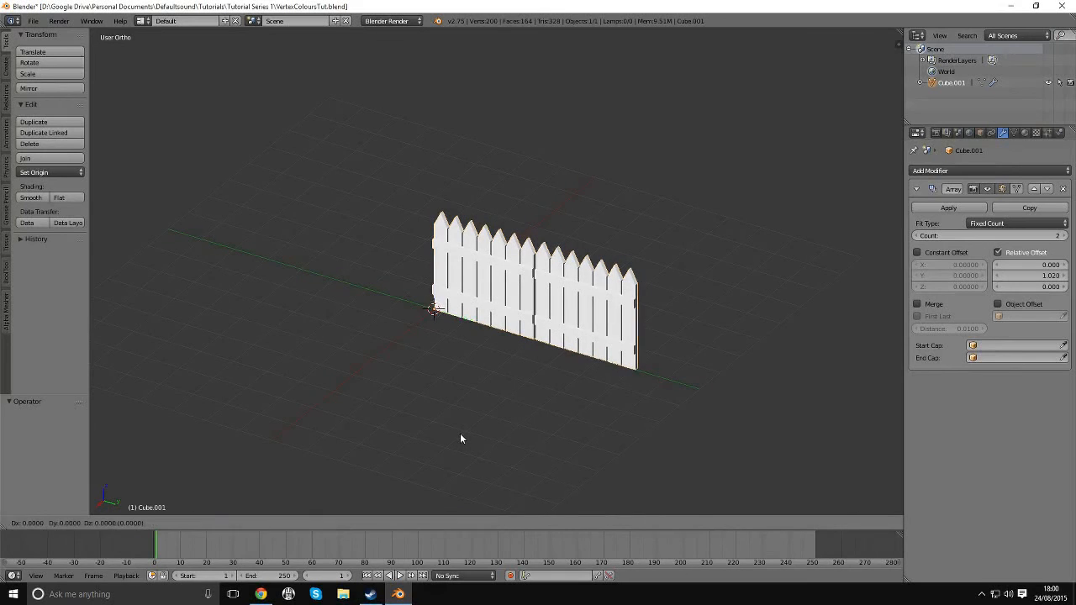
key("x")
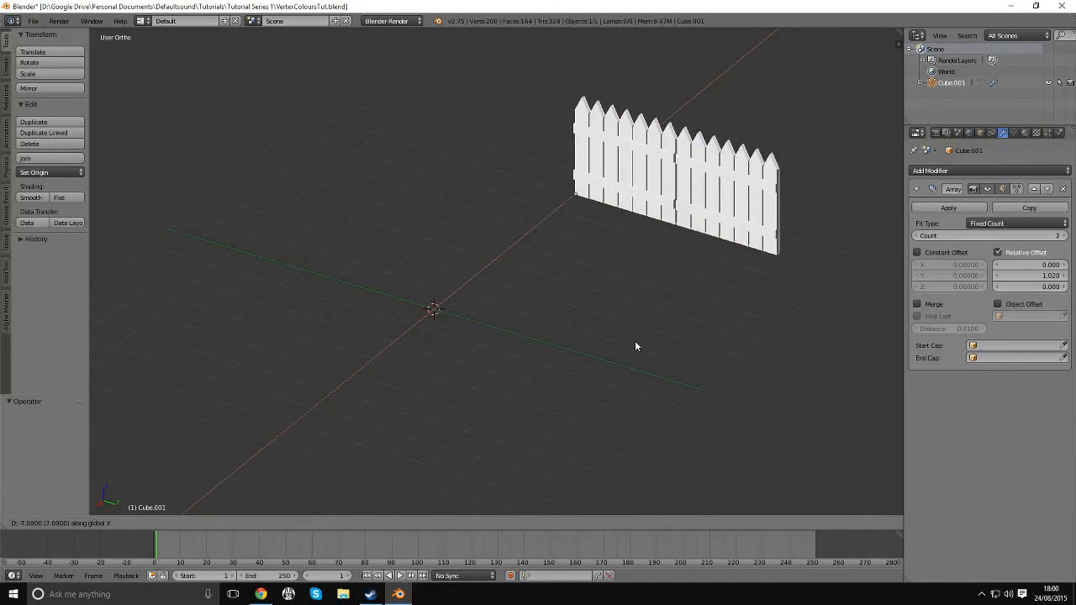
left_click(642, 340)
key("a")
middle_click_drag(643, 216, 664, 224, "shift")
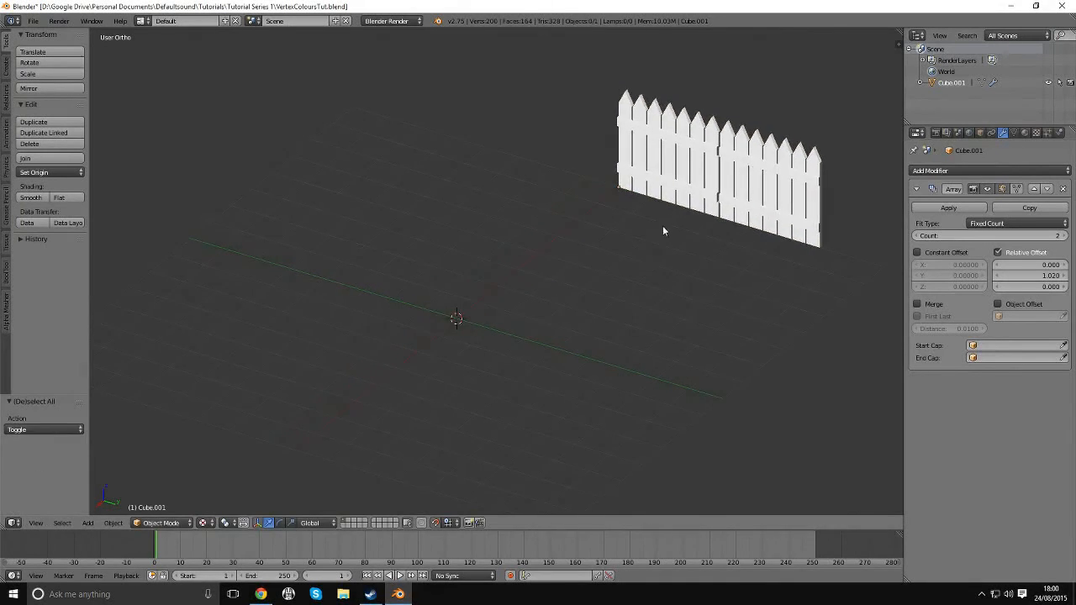
scroll(649, 298, "up", 3)
middle_click_drag(597, 306, 596, 258, "shift")
scroll(623, 282, "down", 2)
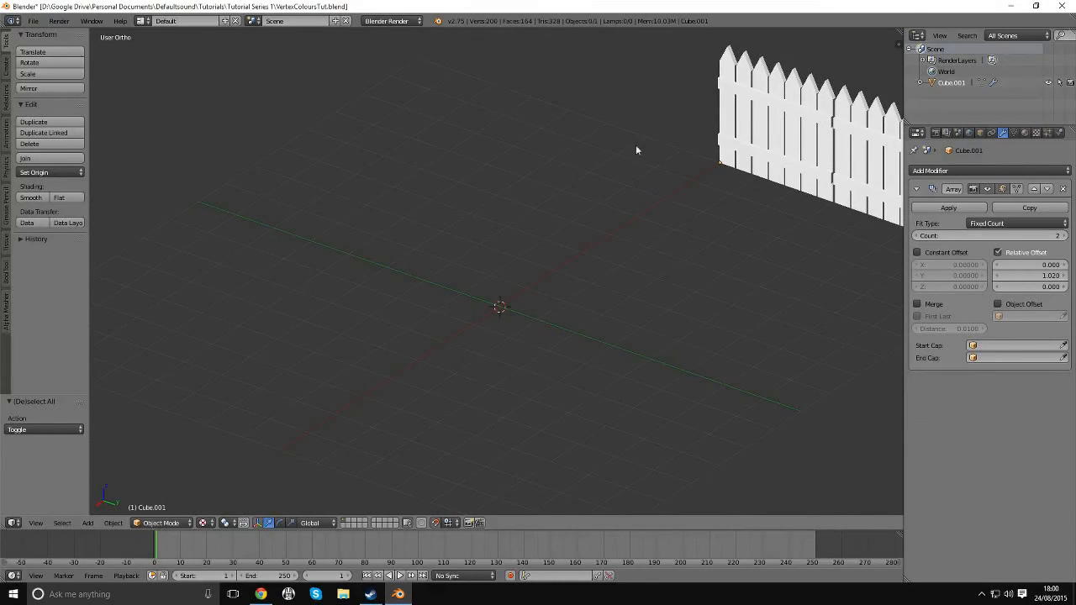
scroll(752, 203, "down", 2)
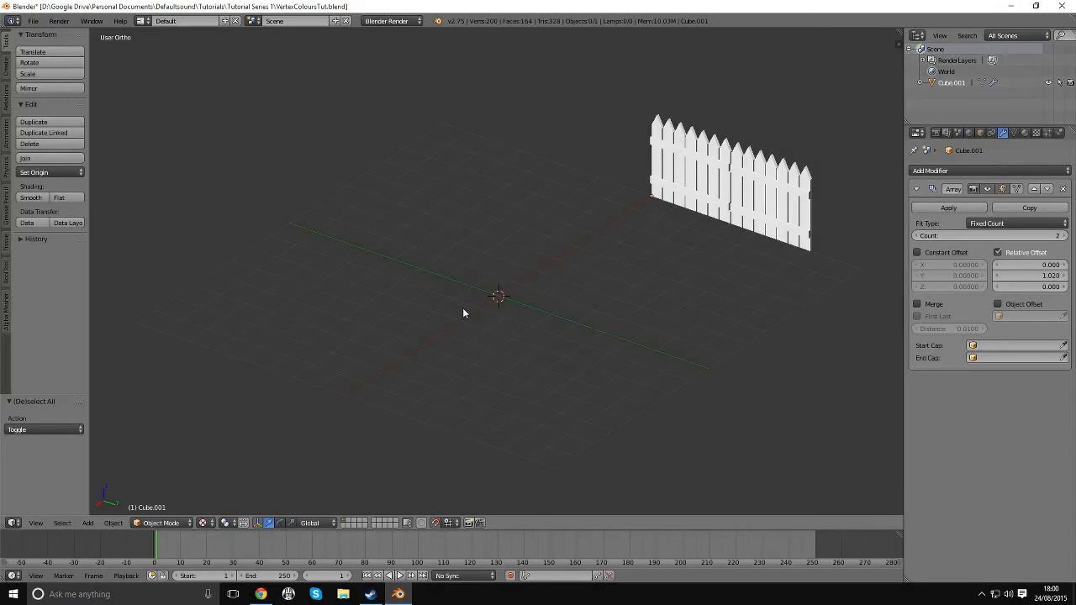
Step: Turn on the on-screen display of pressed keys in the 3D view
key("n")
left_click(854, 487)
key("n")
Step: Add a plane mesh at the world origin with a radius of 1
key("shift+a")
mouse_move(495, 318)
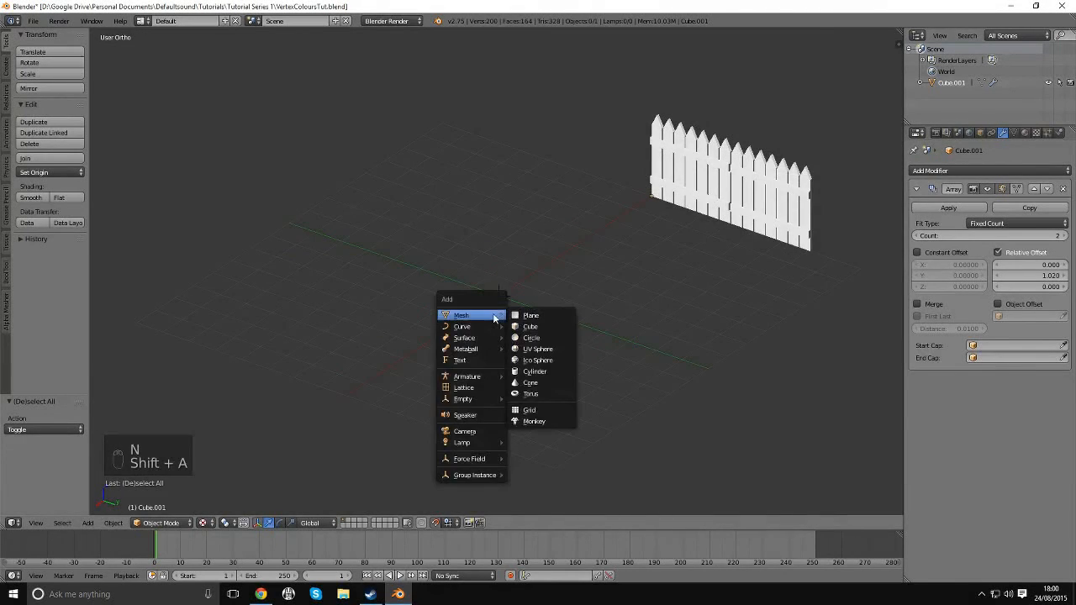
left_click(541, 317)
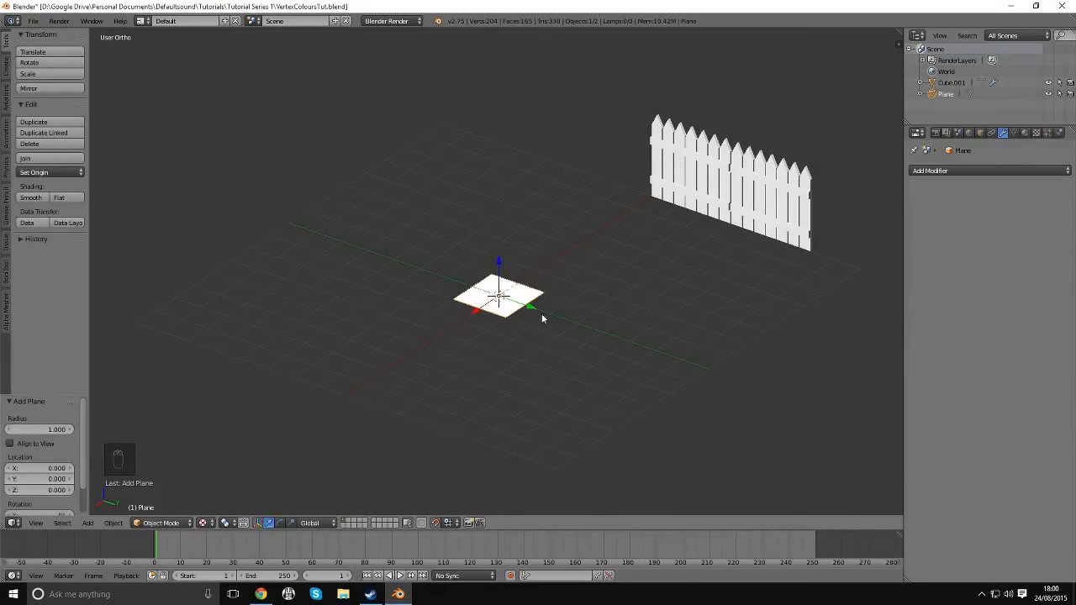
scroll(475, 351, "up", 3)
scroll(446, 346, "down", 3)
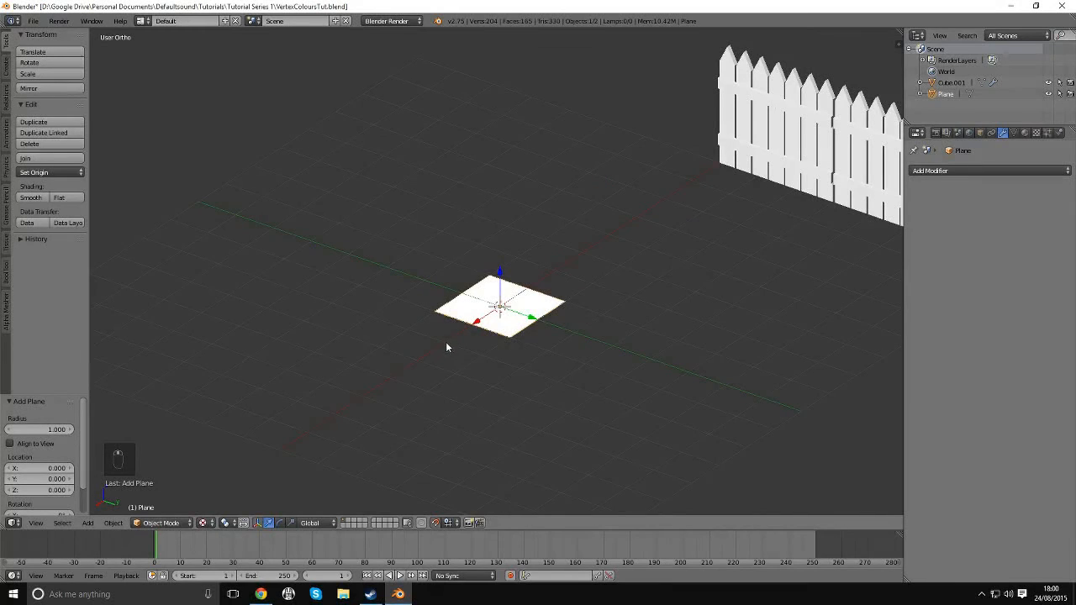
Step: Scale the plane's geometry in Edit Mode by 8 in X and Y with Z locked, so its edge meets the fence
key("Tab")
left_click(575, 328)
scroll(555, 316, "down", 2)
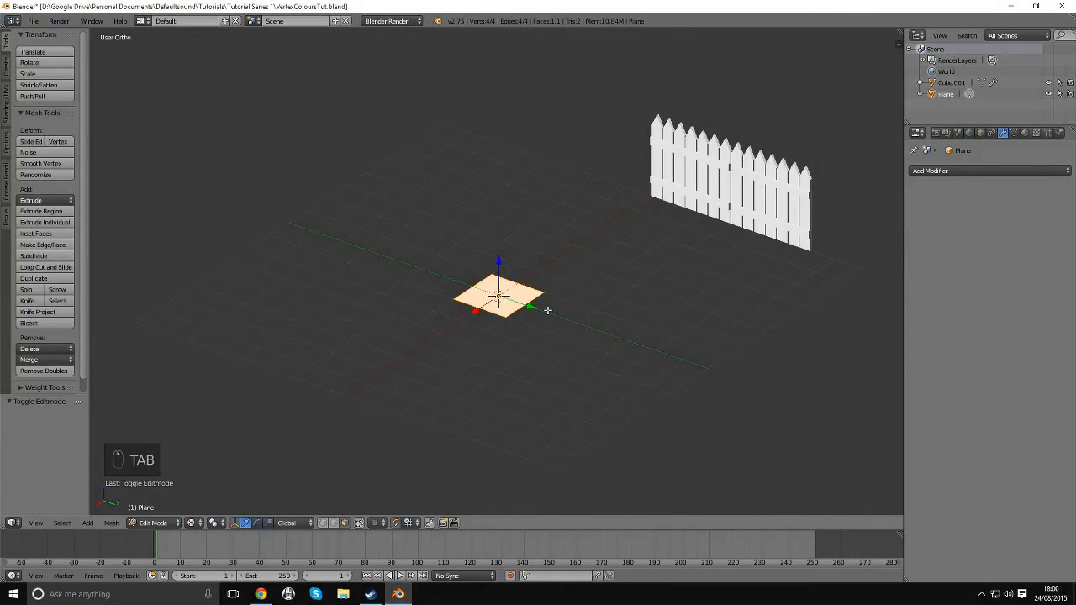
scroll(547, 310, "up", 2)
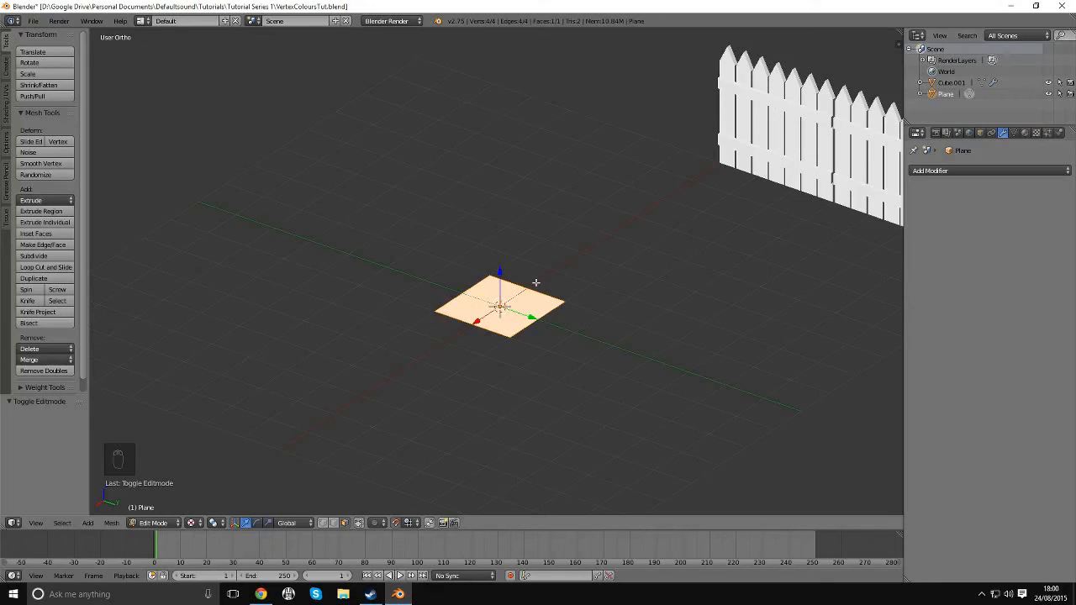
key("s")
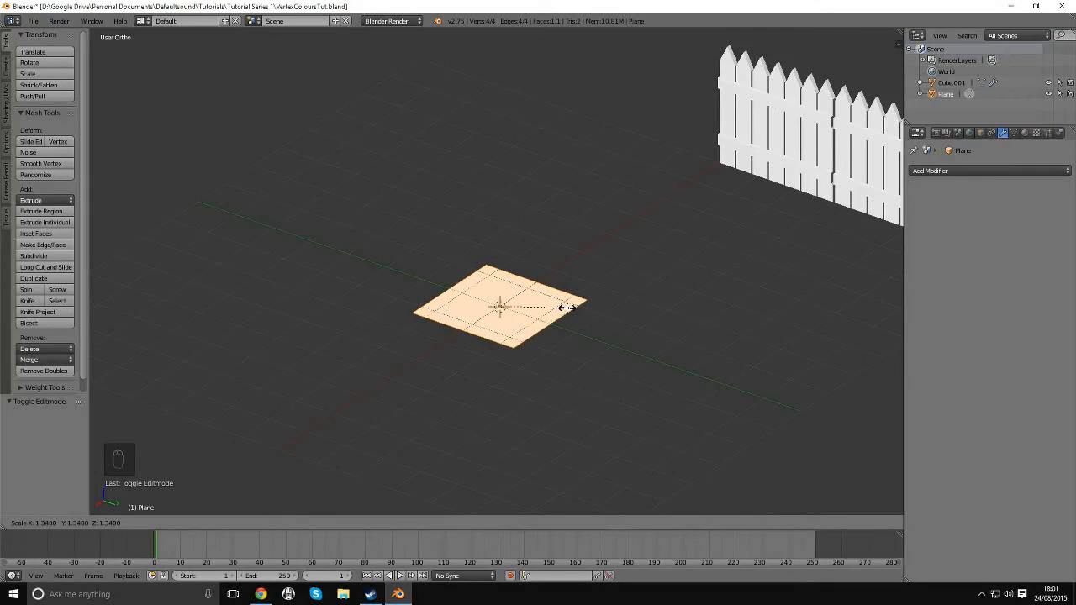
key("shift+z")
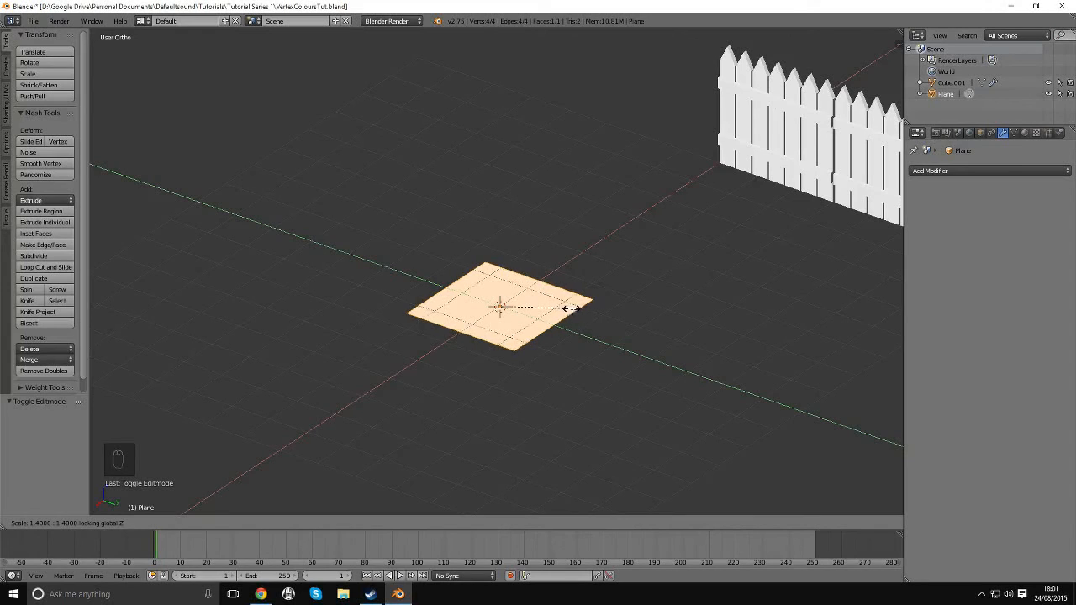
key("shift+y")
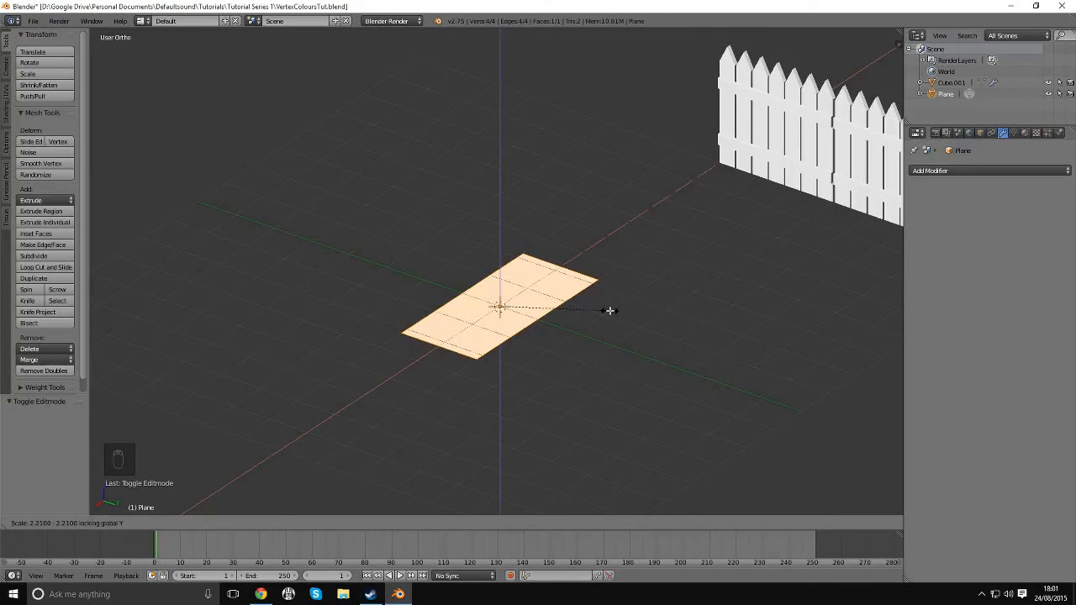
key("x")
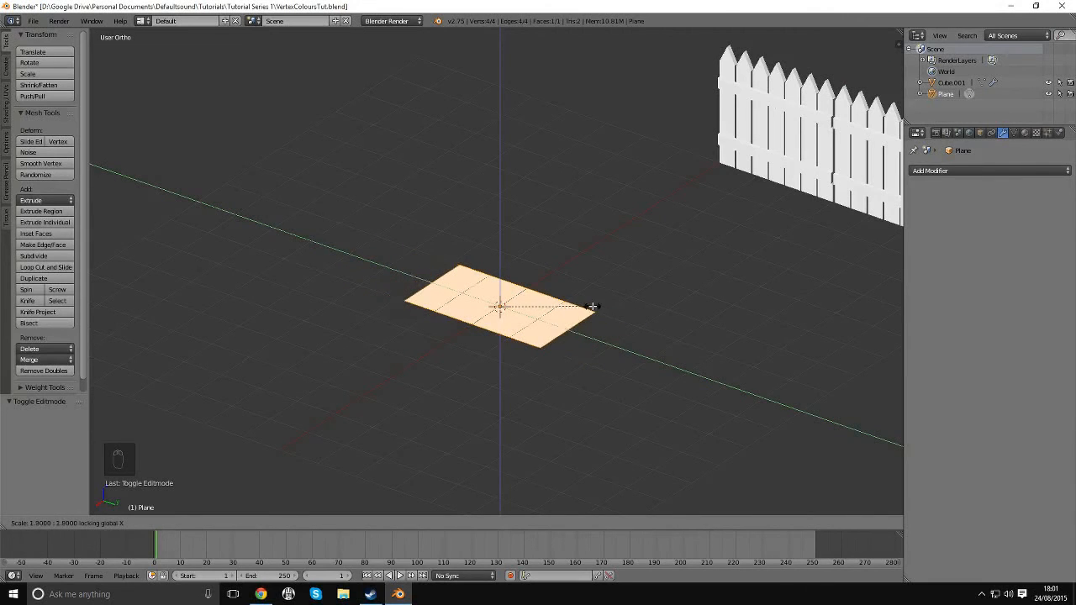
key("shift+z")
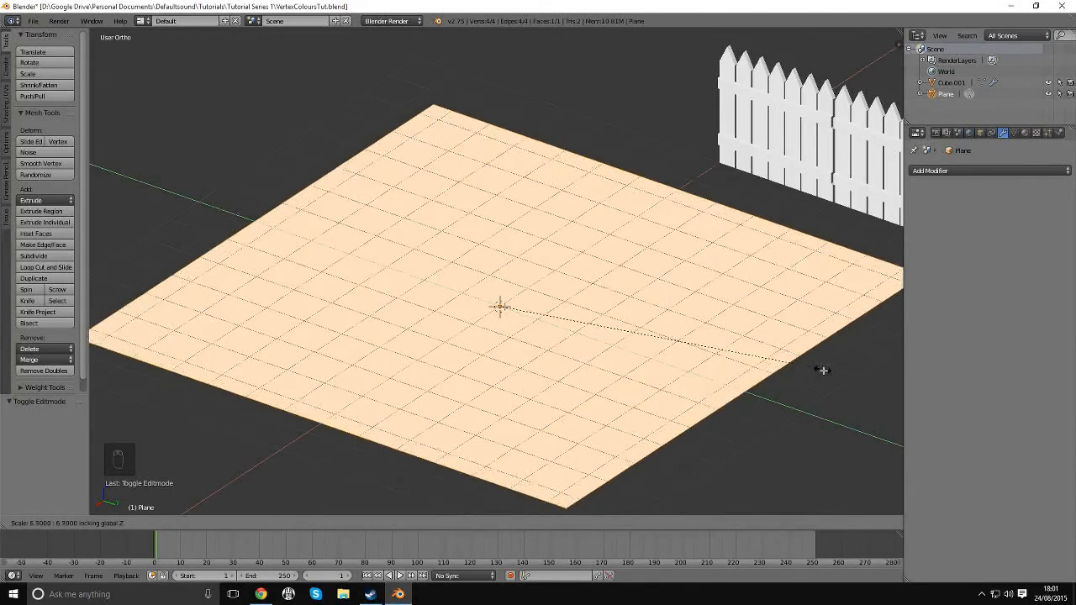
left_click(894, 386)
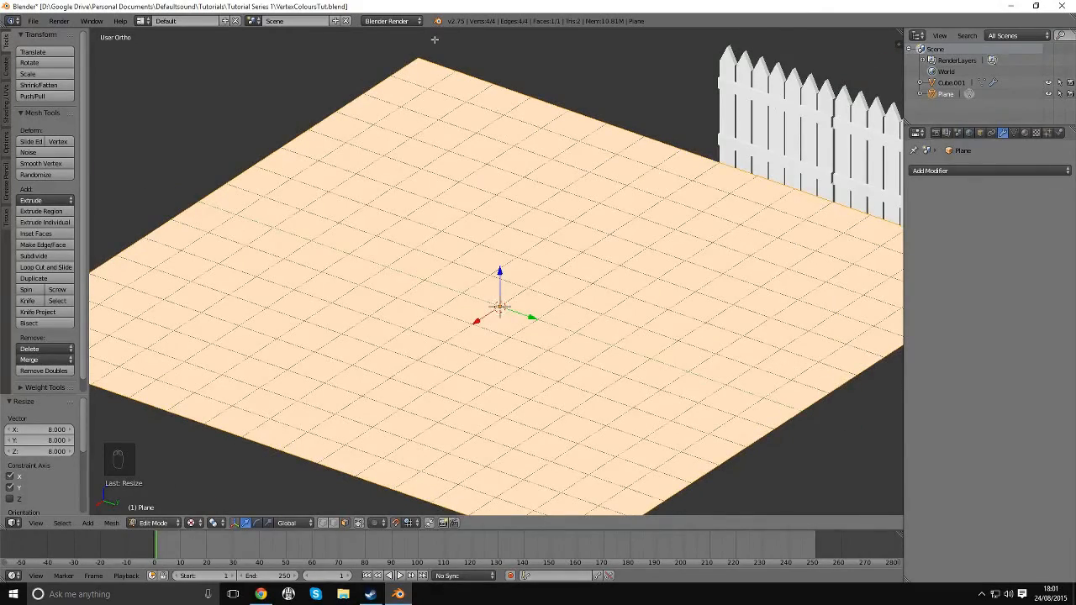
scroll(462, 85, "down", 3)
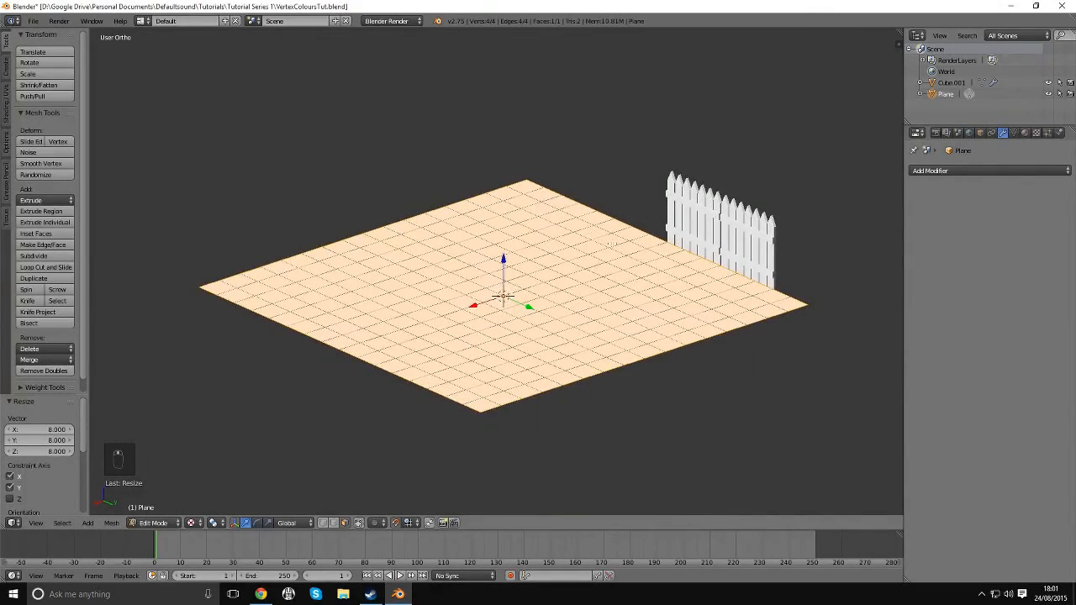
scroll(610, 244, "up", 5)
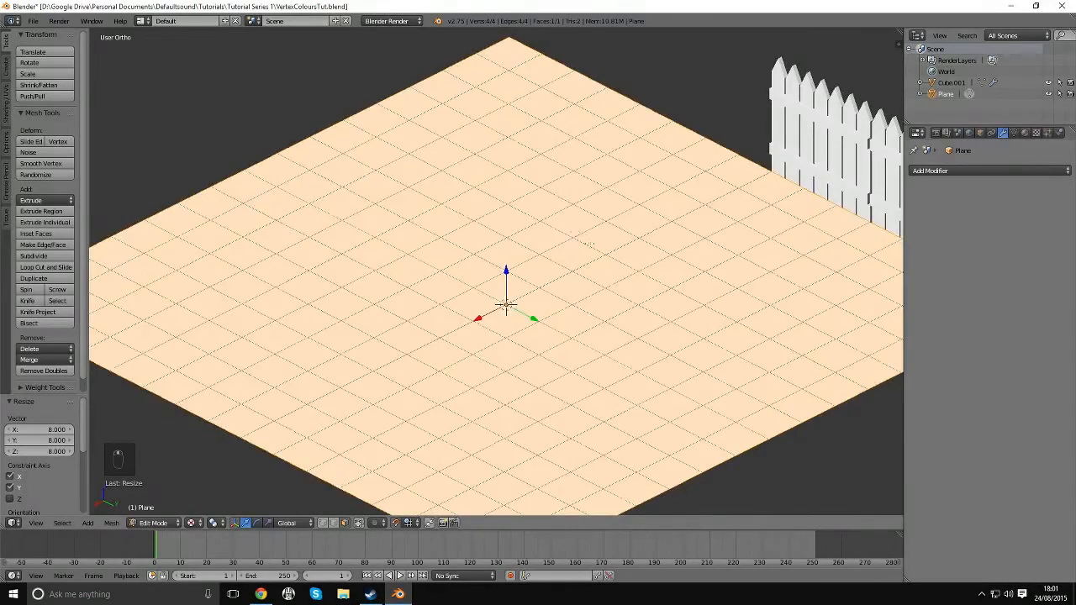
scroll(591, 244, "down", 3)
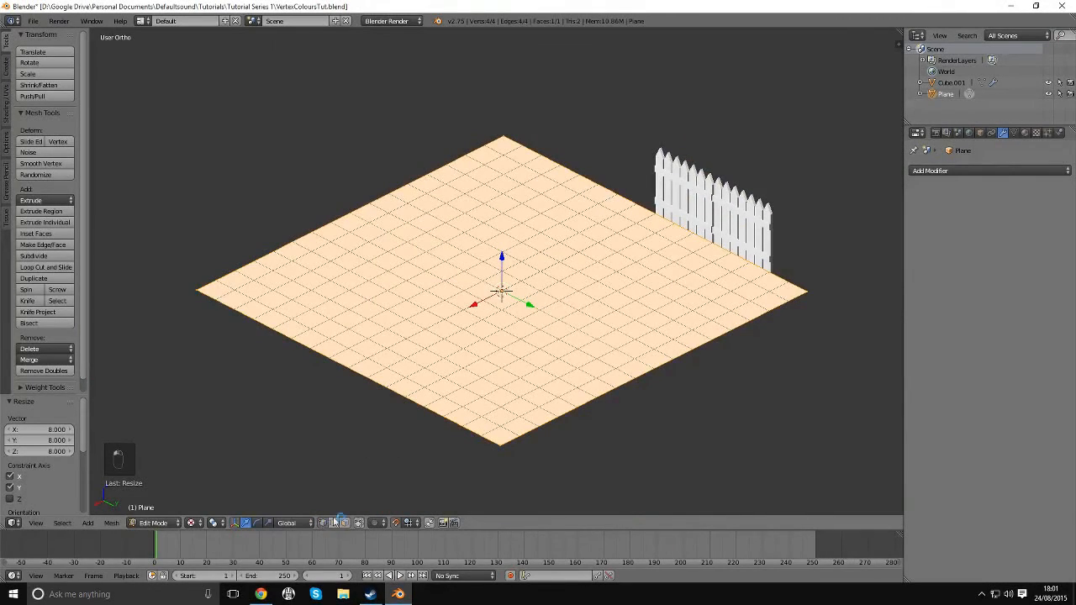
Step: Select the plane's four corner vertices one by one until the whole face is selected
right_click(501, 444)
right_click(808, 292, "shift")
right_click(504, 136, "shift")
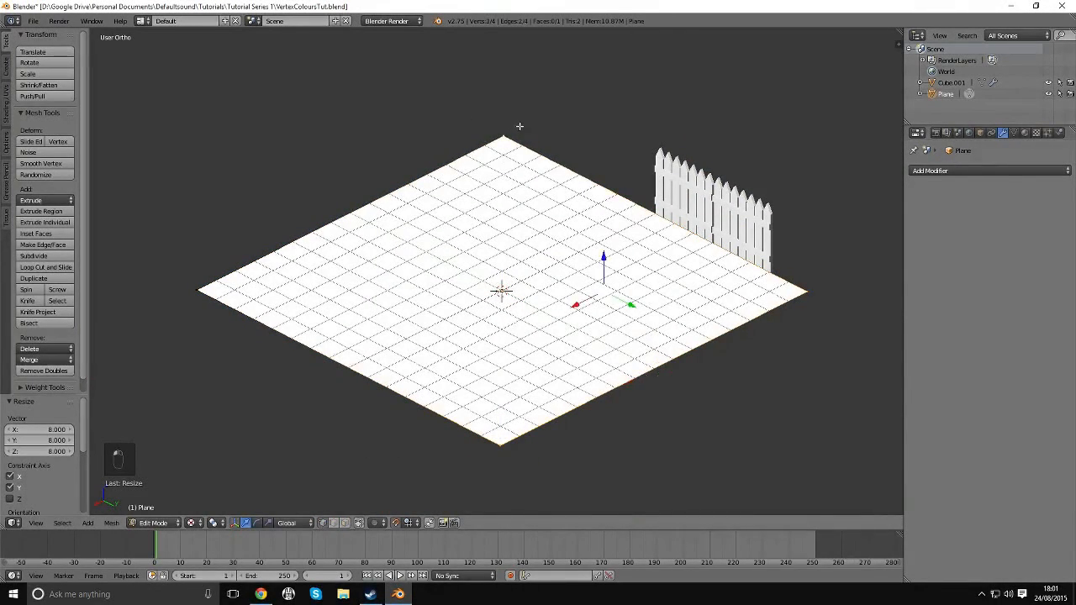
right_click(198, 290, "shift")
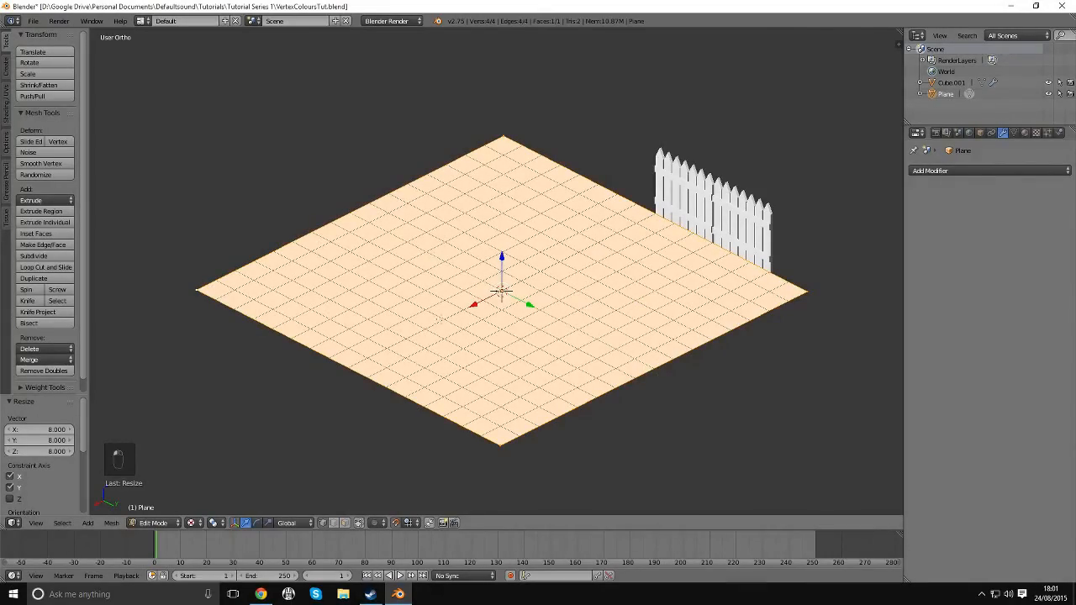
Step: Subdivide the selected plane with a single cut
scroll(529, 303, "up", 2)
mouse_move(565, 290)
middle_mouse_down()
mouse_move(528, 303)
mouse_move(577, 291)
mouse_move(566, 278)
middle_mouse_up()
middle_click_drag(581, 350, 589, 318, "shift")
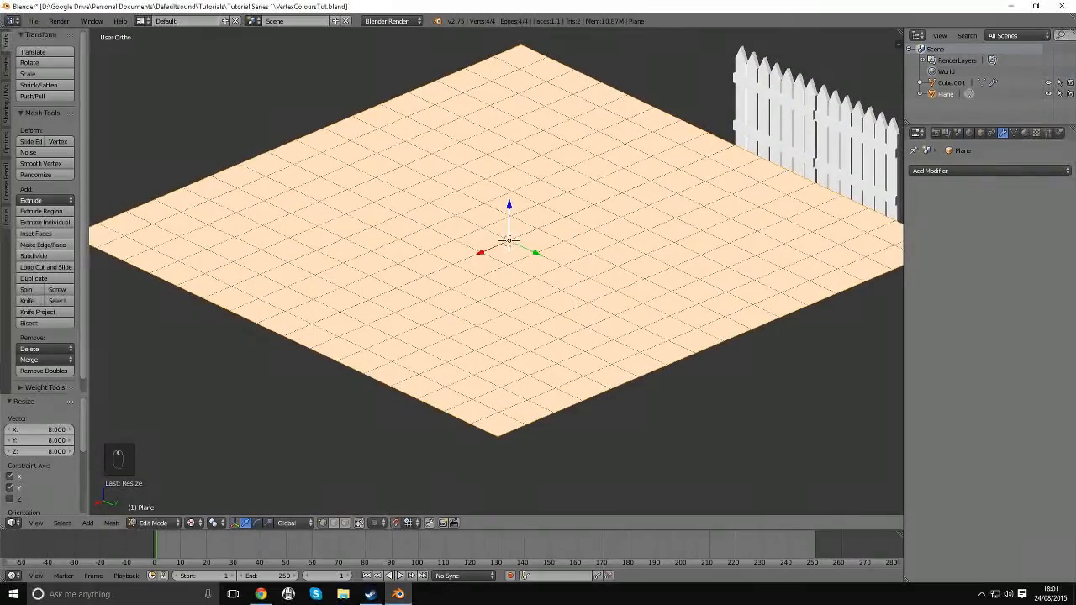
middle_click_drag(530, 274, 564, 302)
middle_click_drag(691, 291, 606, 291)
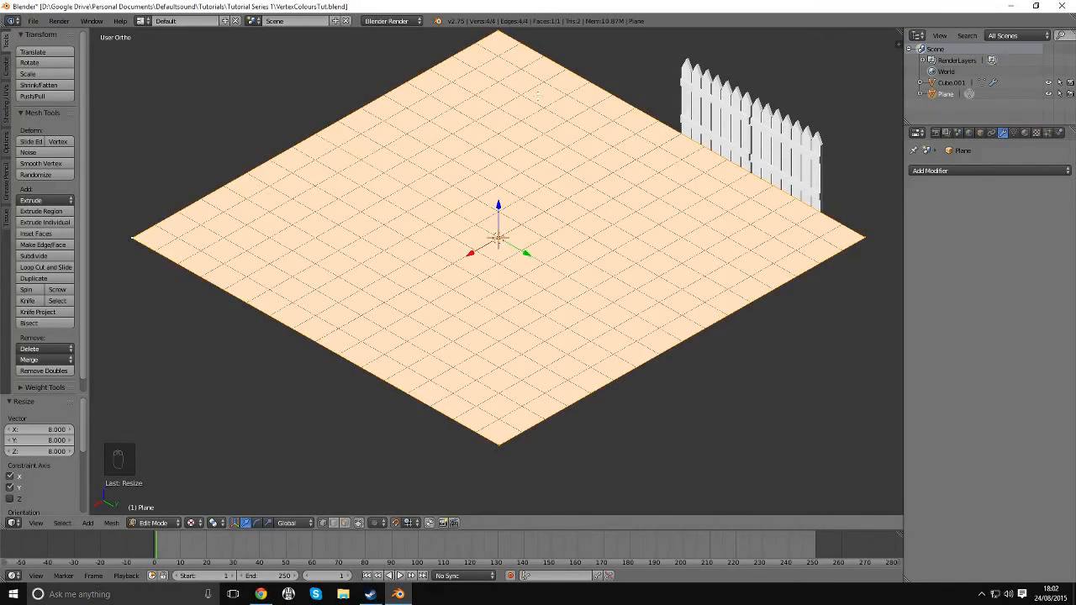
key("w")
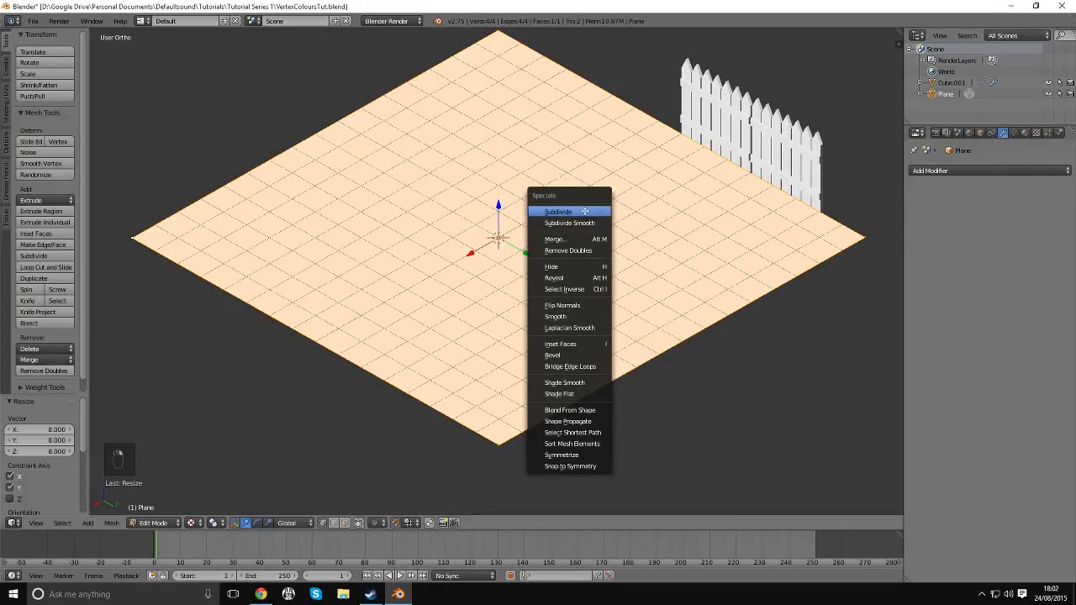
left_click(585, 212)
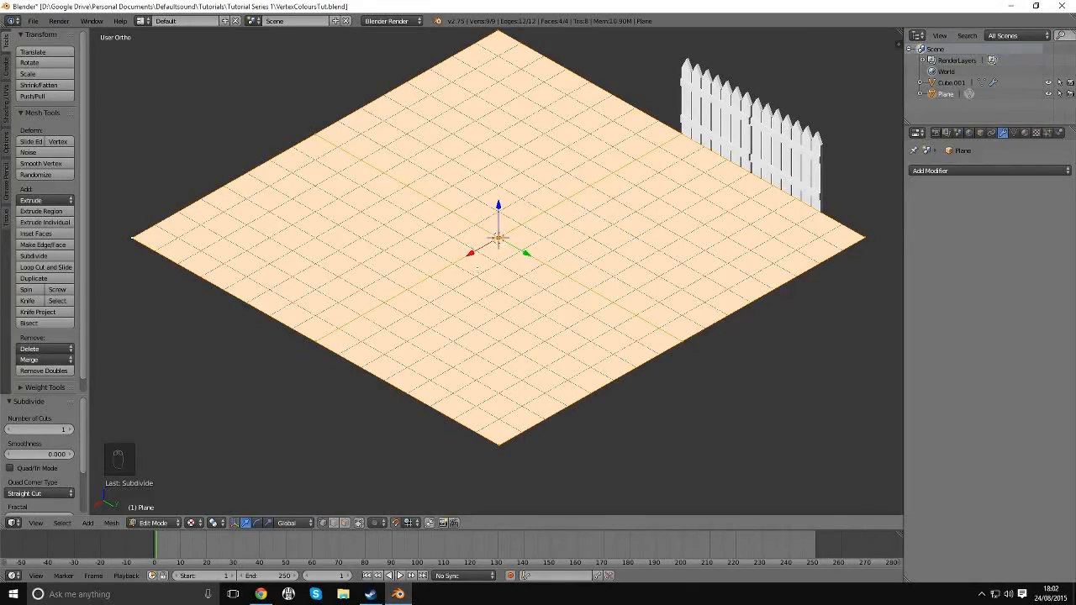
middle_click_drag(477, 267, 483, 264)
middle_click_drag(556, 214, 450, 310)
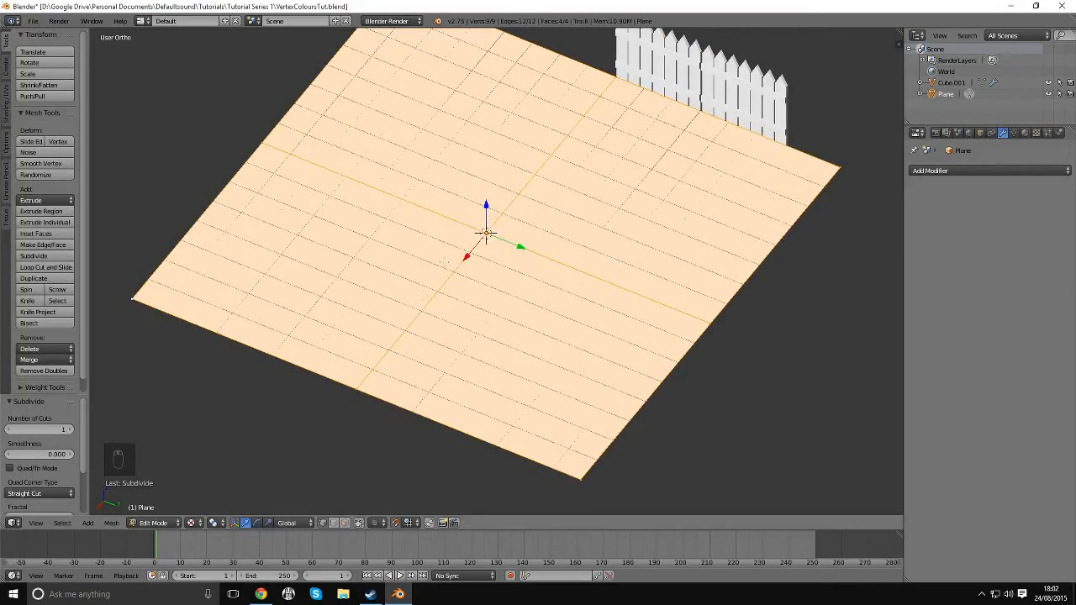
middle_click_drag(446, 263, 327, 196)
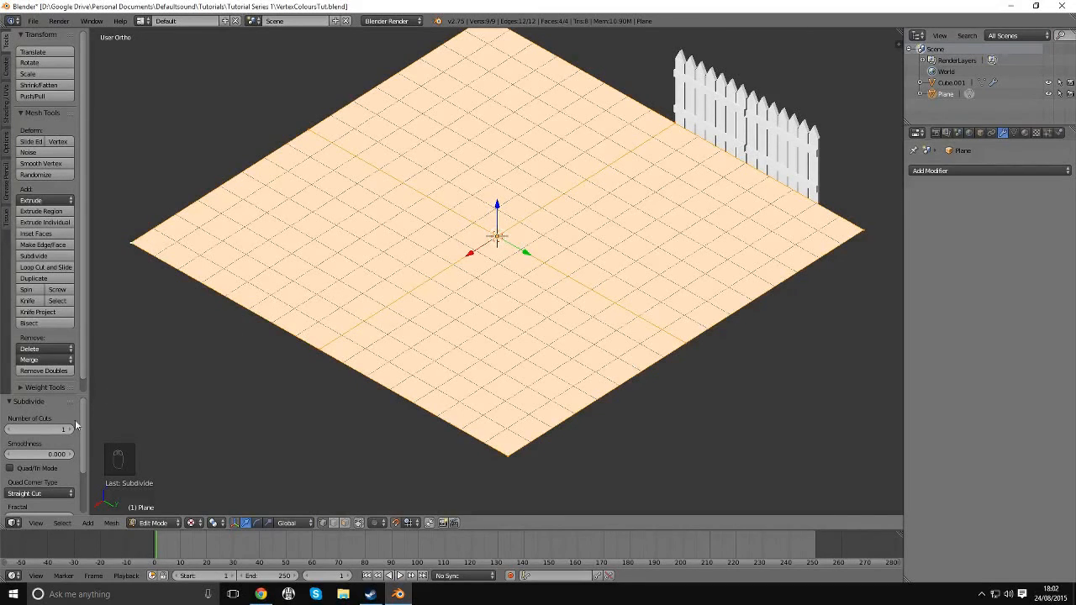
Step: Set the plane's subdivision to 10 cuts
left_click_drag(55, 394, 57, 283)
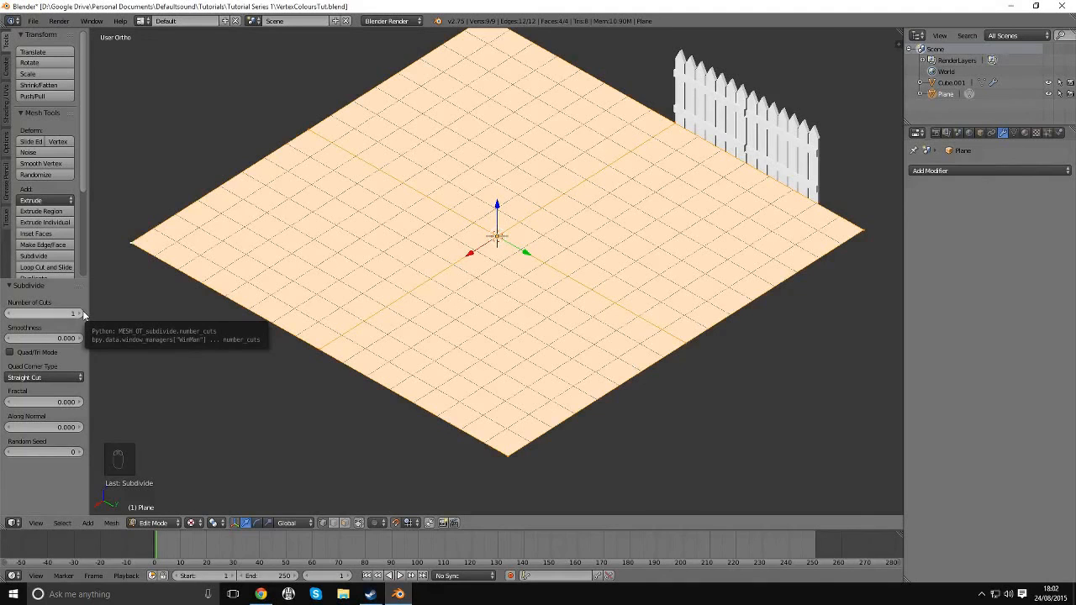
left_click(77, 314)
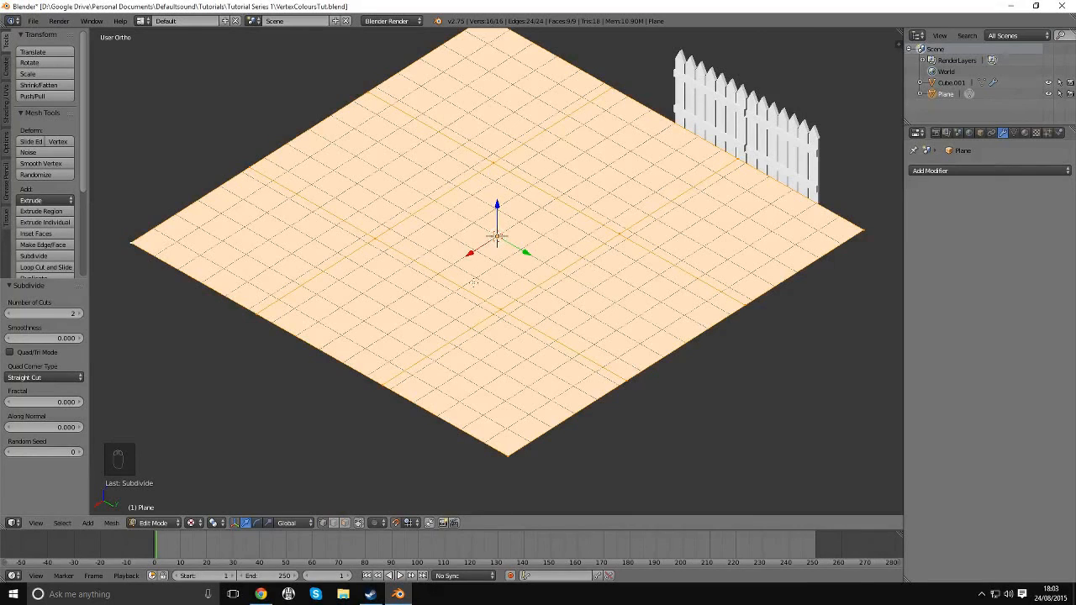
left_click(80, 314)
left_click(80, 314)
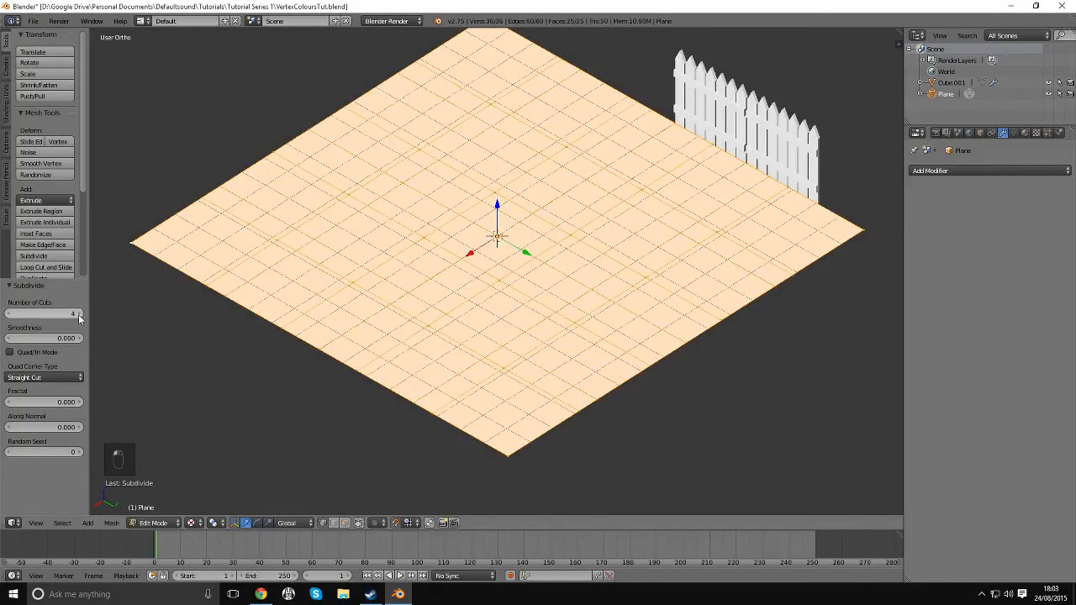
left_click(79, 314)
left_click(80, 313)
left_click(80, 313)
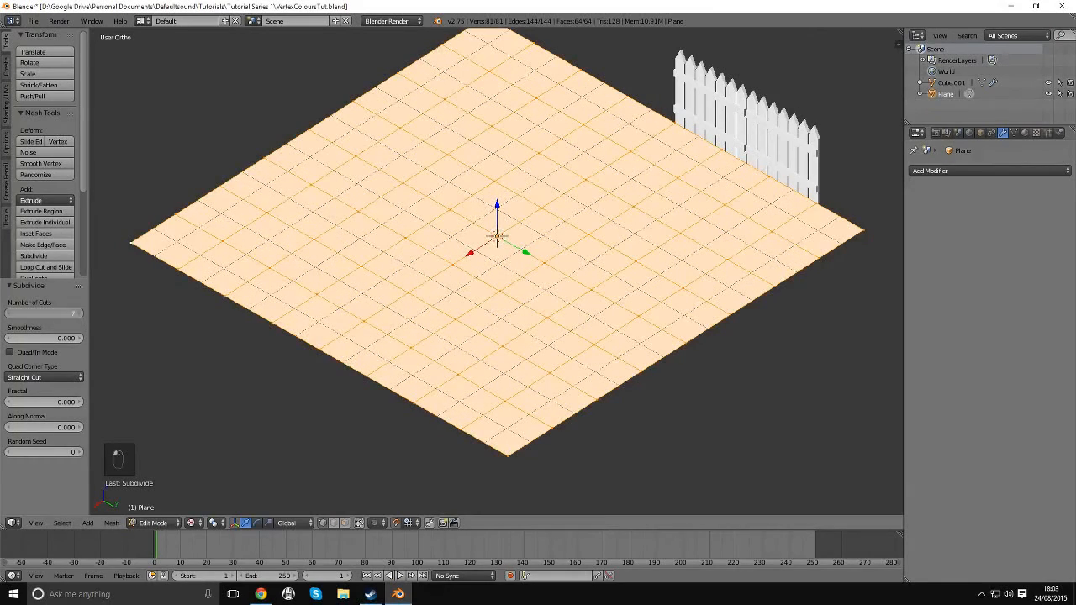
left_click(80, 313)
left_click(80, 314)
left_click(80, 314)
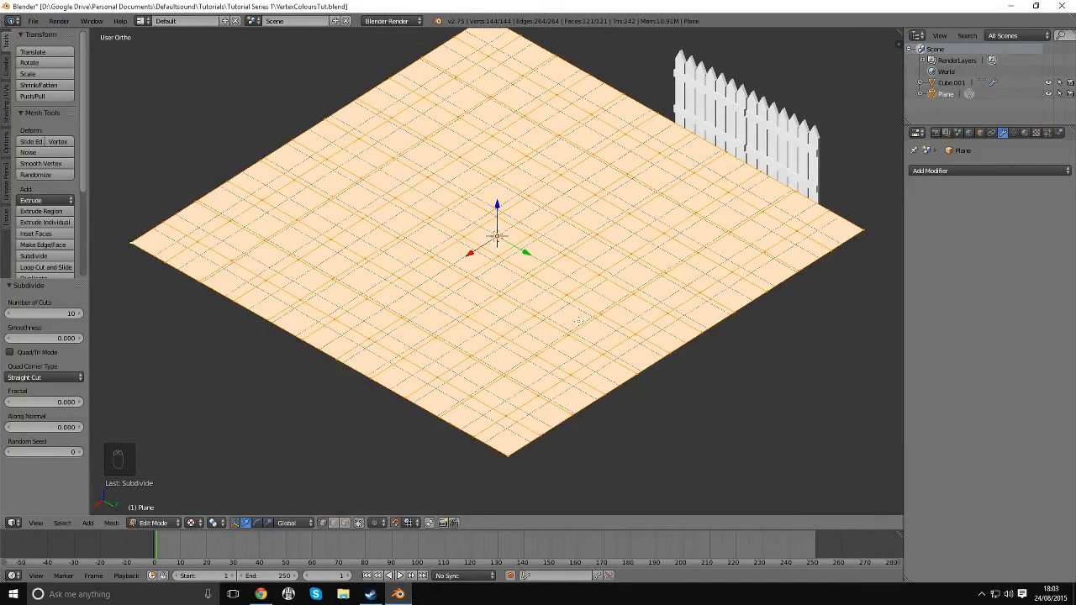
Step: Reselect the plane's whole mesh and subdivide it again with 2 cuts
key("a")
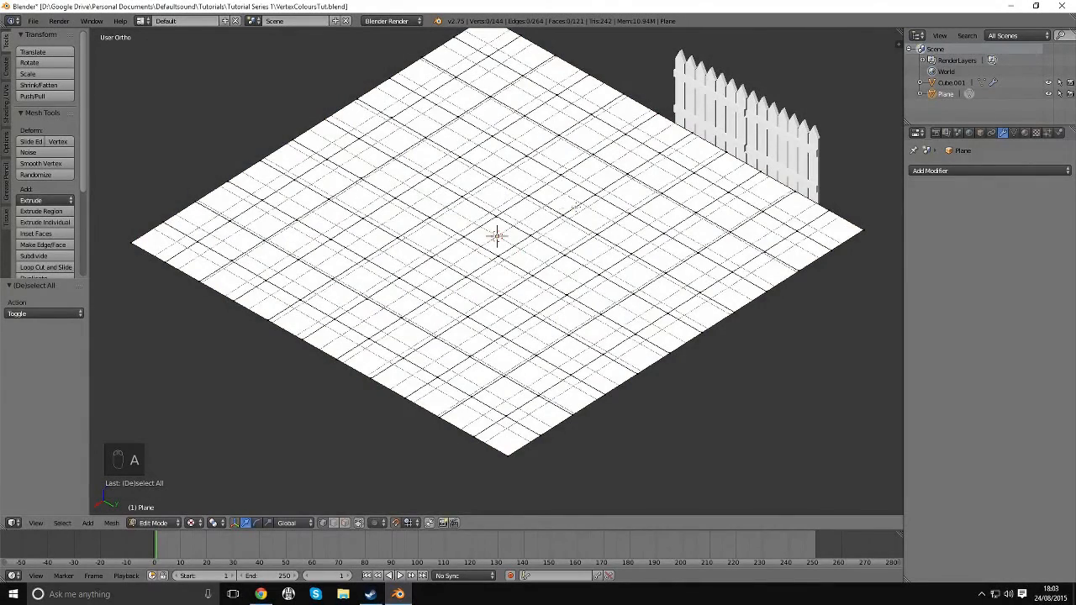
key("a")
key("w")
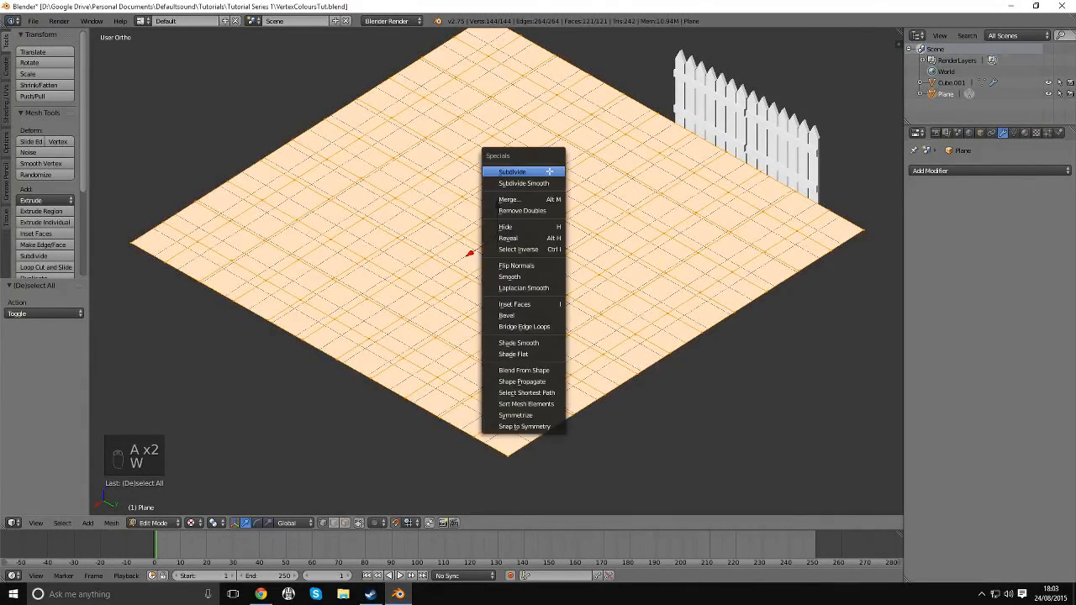
left_click(521, 164)
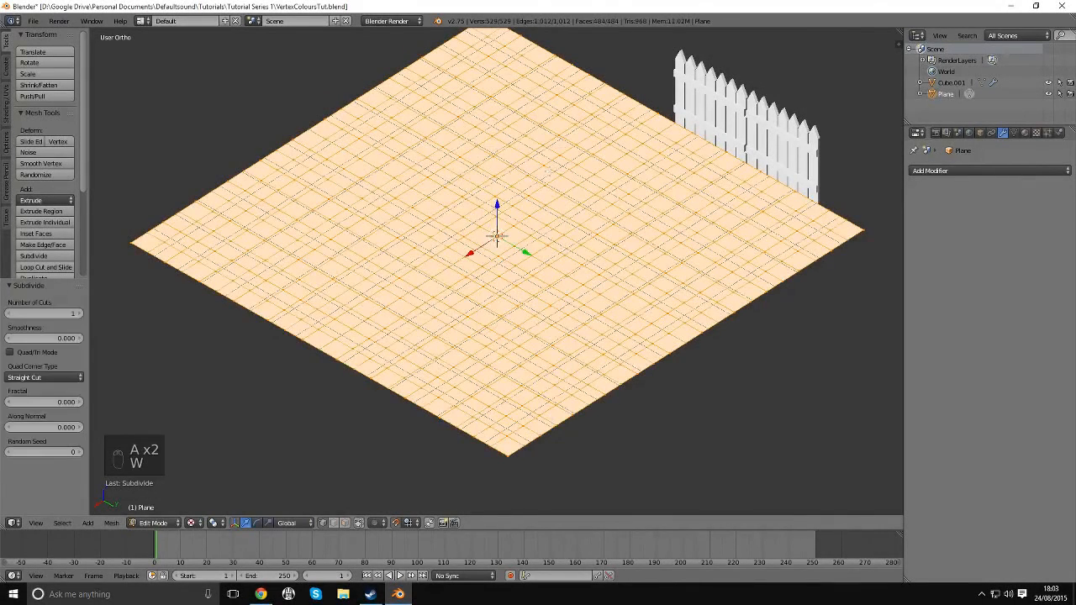
left_click(79, 314)
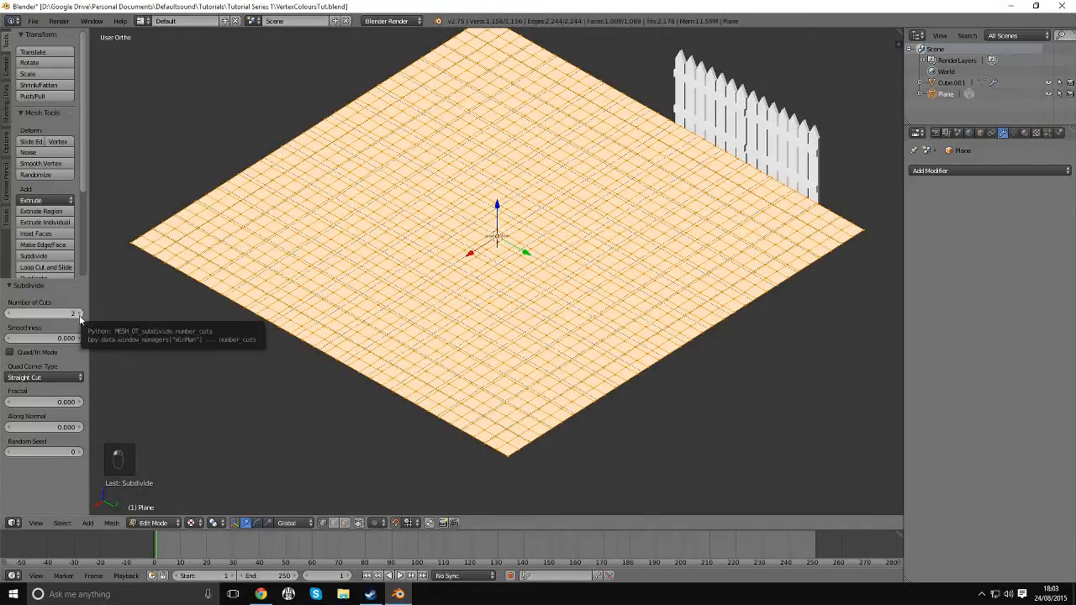
left_click(8, 315)
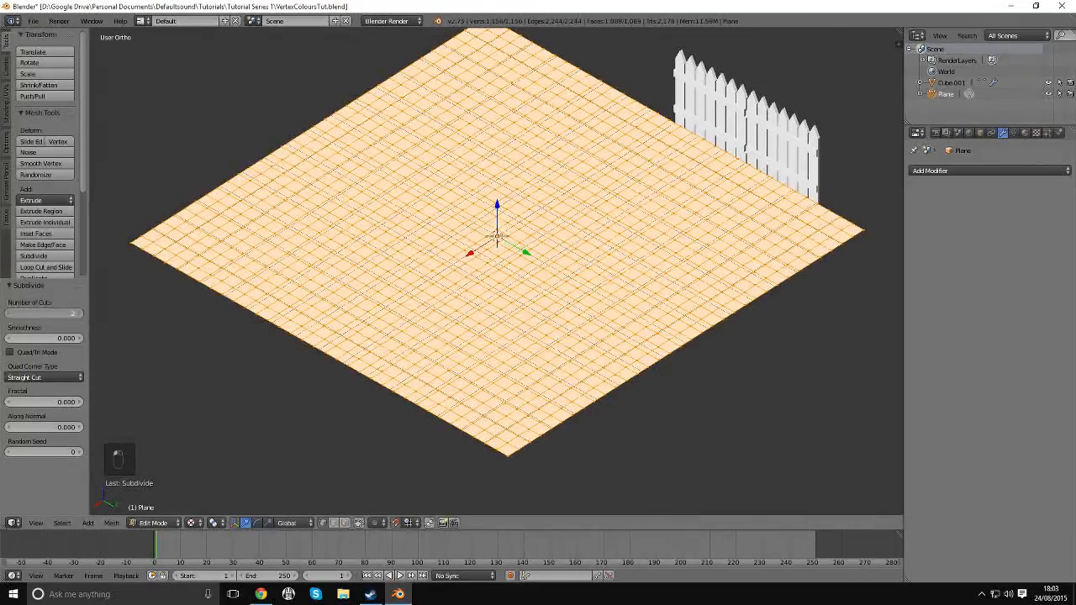
left_click(79, 315)
Step: Connect two diagonally opposite vertices of one grid square near the plane's middle with a new edge
middle_click_drag(581, 311, 571, 306)
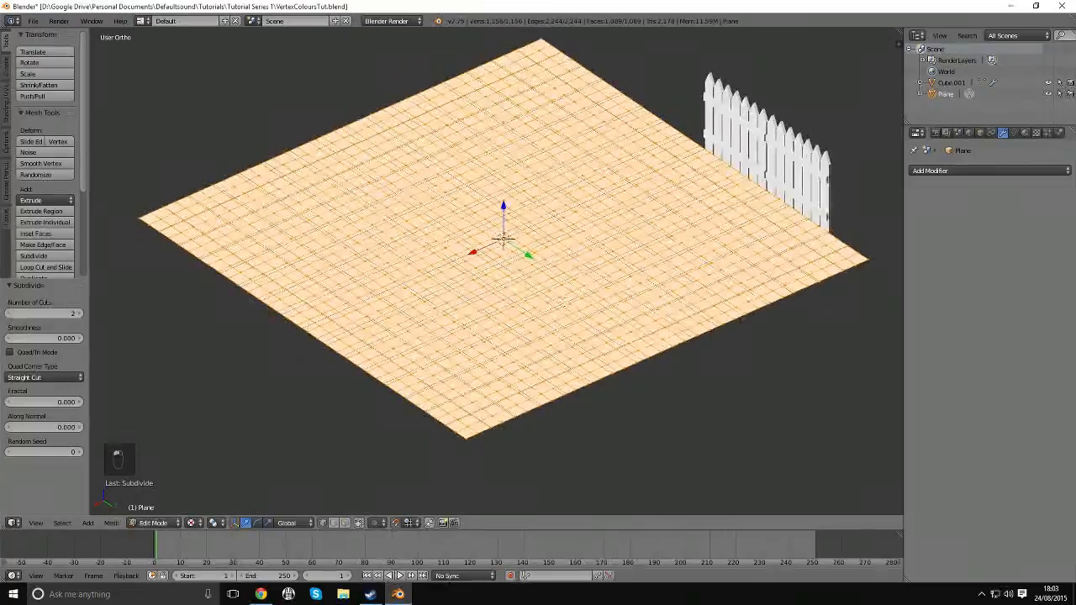
scroll(575, 310, "up", 1)
scroll(459, 400, "up", 5)
scroll(450, 398, "up", 1)
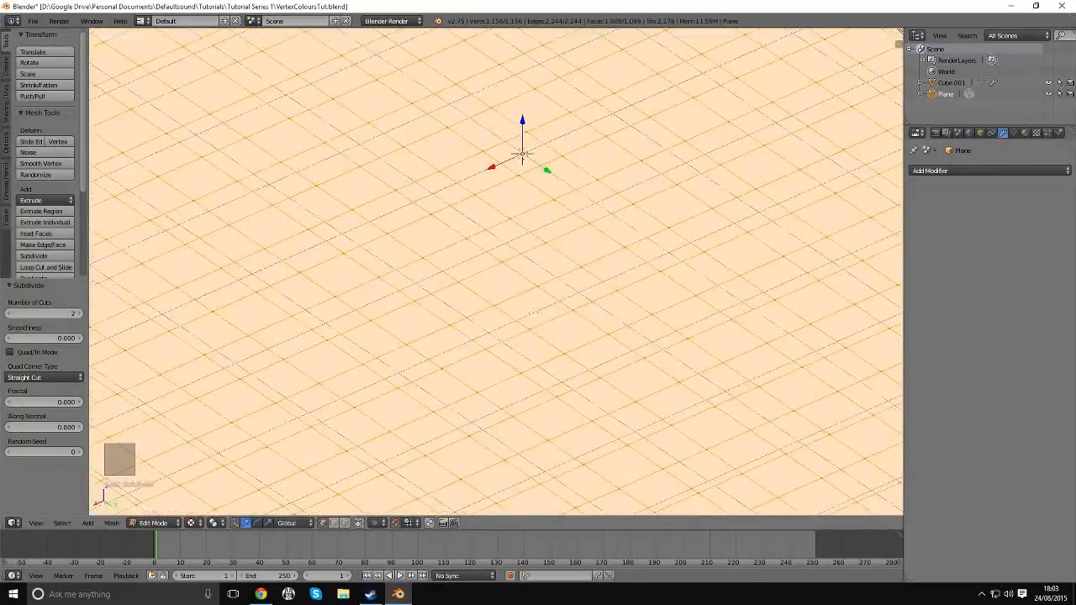
scroll(476, 365, "down", 6)
middle_click_drag(477, 365, 478, 442)
middle_click_drag(507, 217, 557, 51)
key("a")
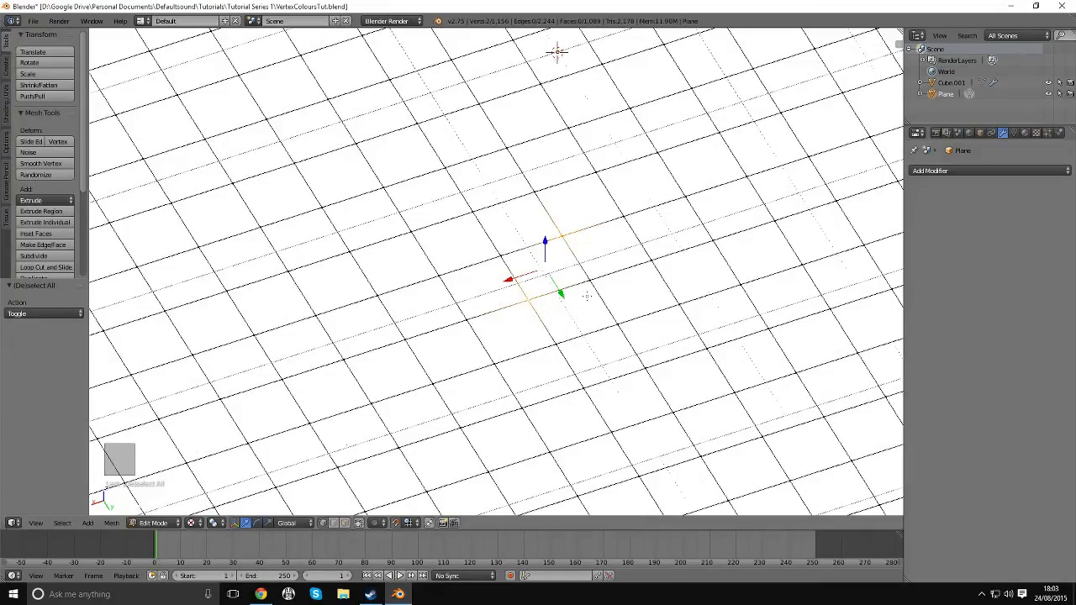
key("g")
right_click(557, 52)
key("f")
scroll(603, 276, "up", 2)
middle_click_drag(603, 278, 527, 261, "shift")
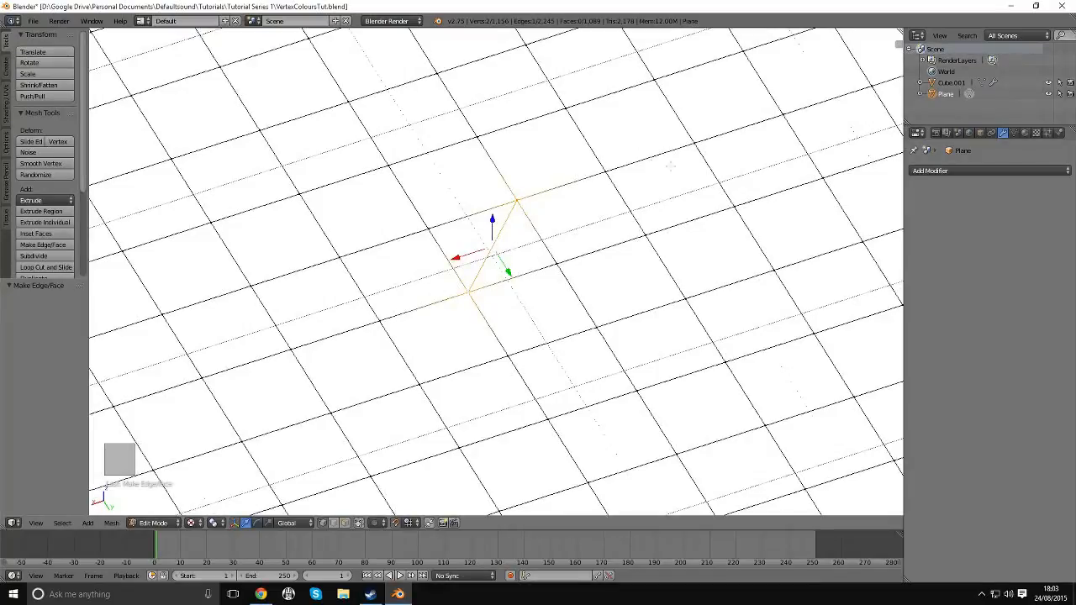
Step: Undo the diagonal edge and deselect all vertices
scroll(507, 38, "down", 5)
middle_click_drag(497, 160, 472, 161)
key("ctrl+z")
key("a")
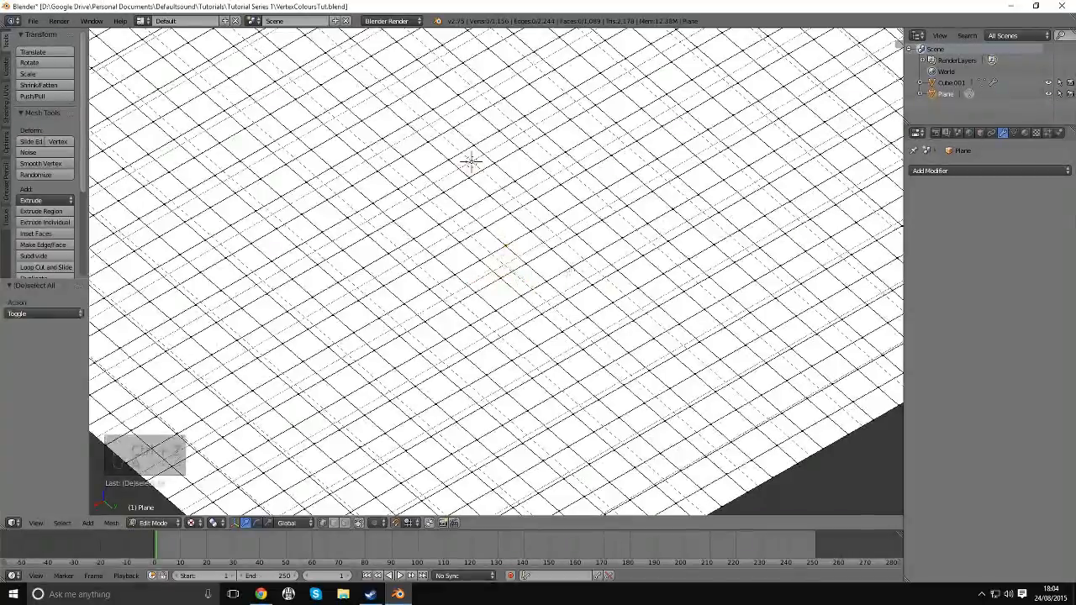
Step: Select the plane's whole mesh and triangulate all its faces
middle_click_drag(494, 253, 502, 231)
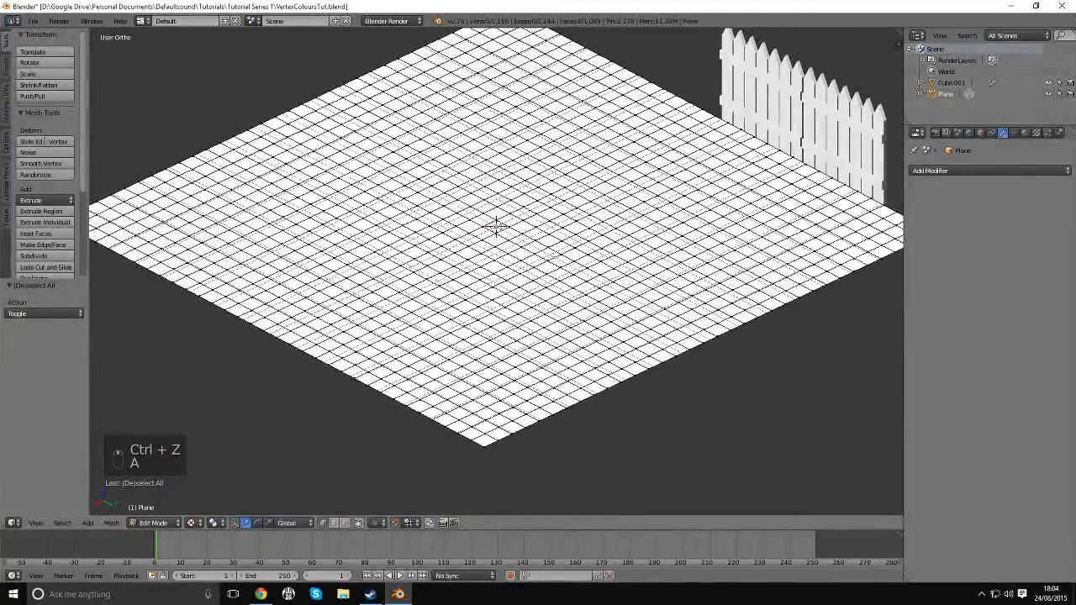
key("a")
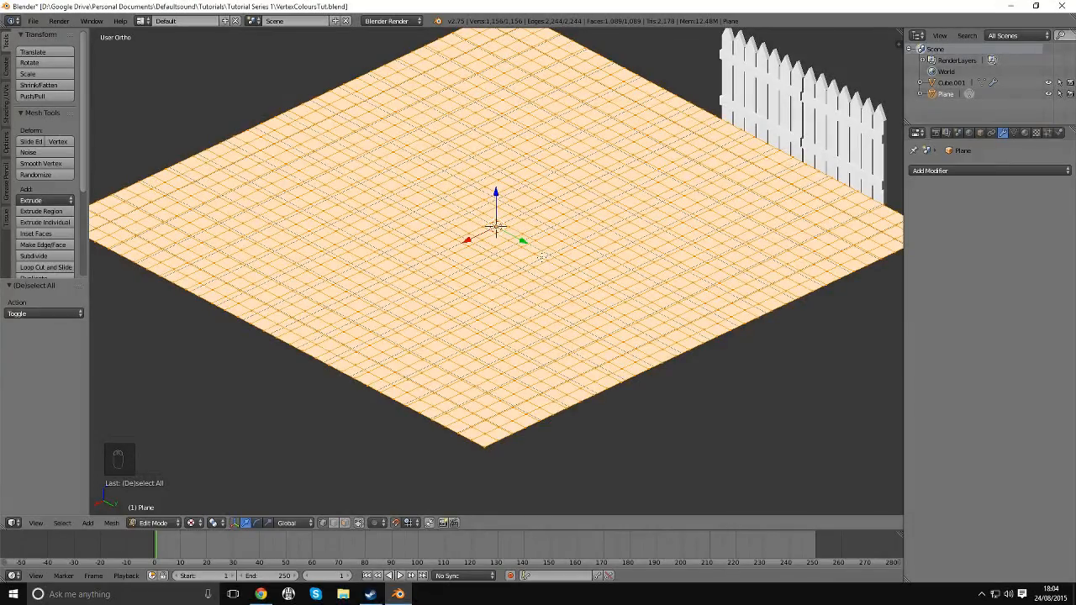
key("ctrl+t")
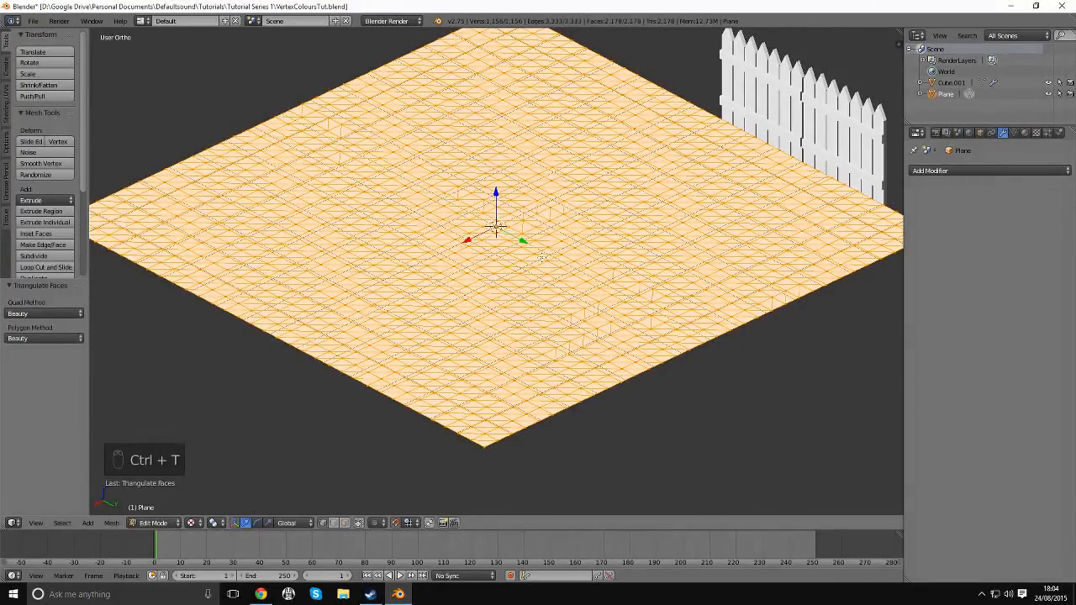
Step: Examine the triangulated plane up close and from several angles, checking how the diagonals run across the grid
scroll(558, 286, "up", 1)
middle_click_drag(558, 285, 538, 293)
scroll(555, 319, "up", 1)
middle_click_drag(603, 353, 583, 364)
middle_click_drag(584, 364, 570, 332, "shift")
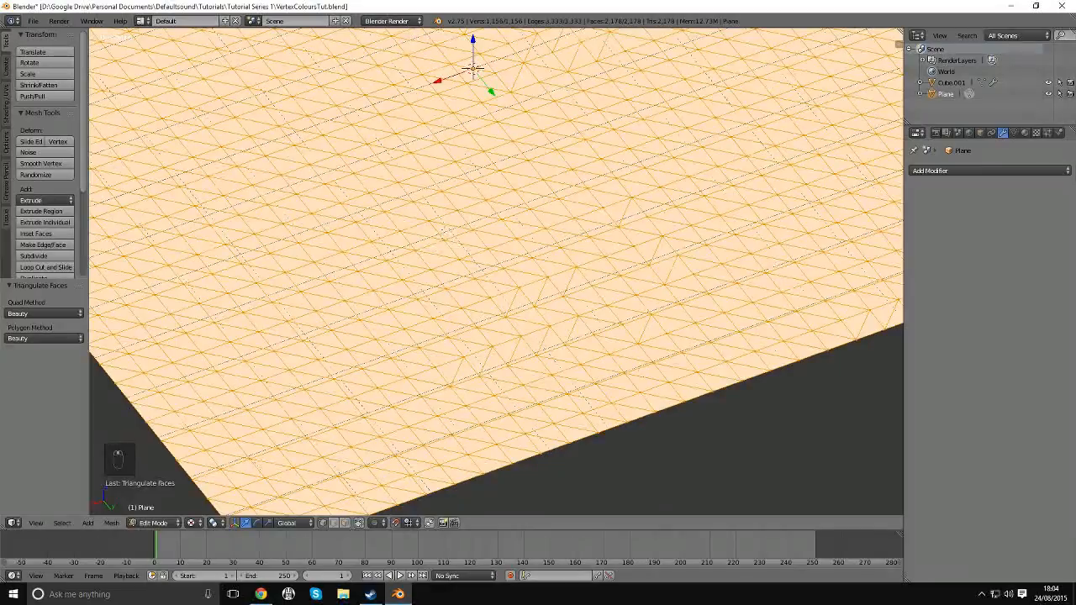
scroll(639, 211, "up", 4)
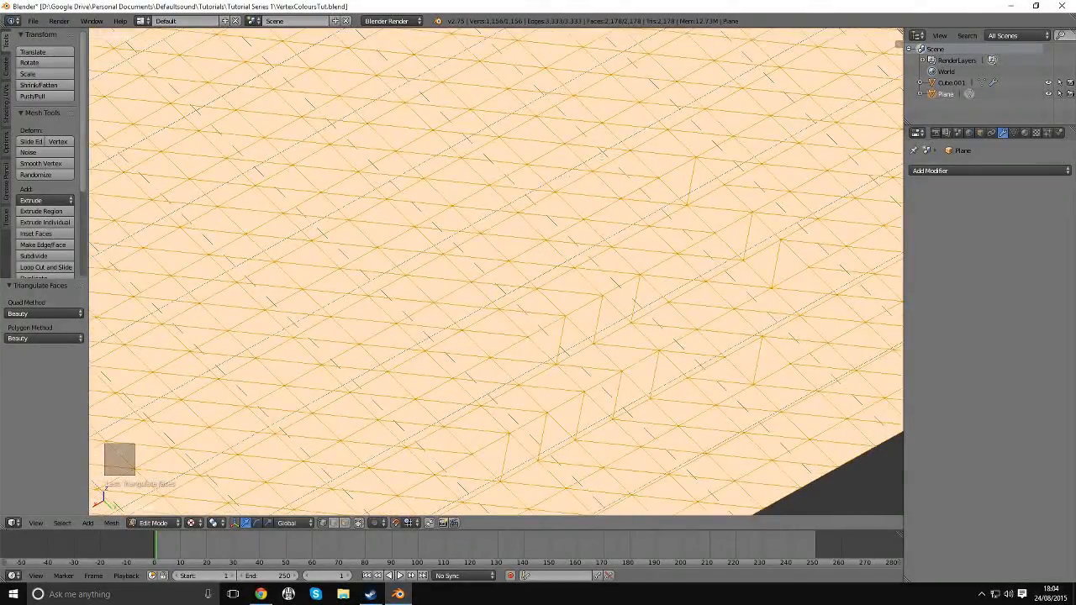
scroll(554, 248, "down", 5)
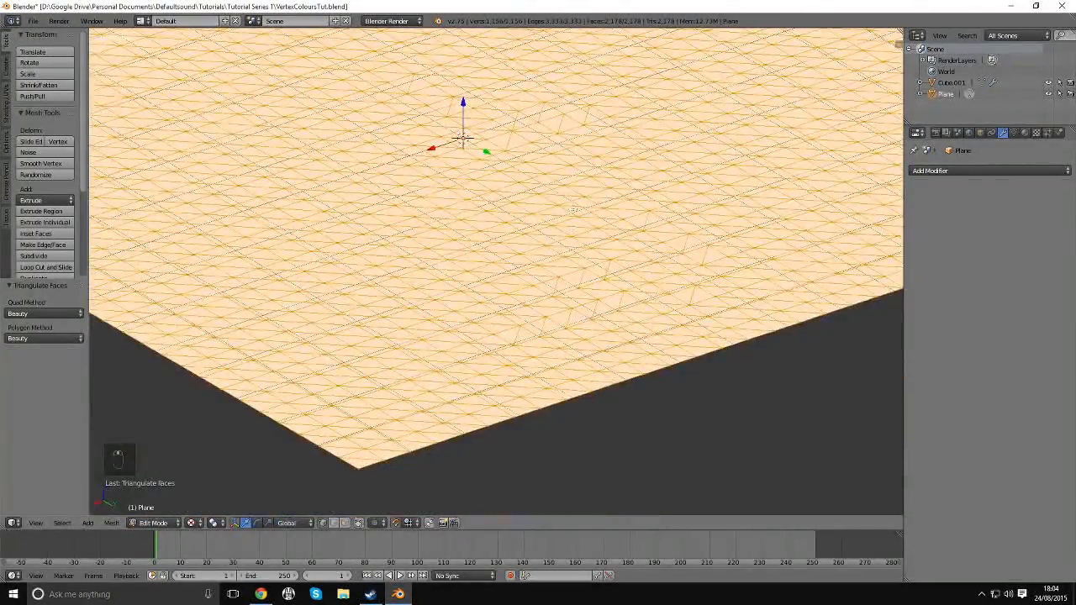
scroll(555, 247, "up", 3)
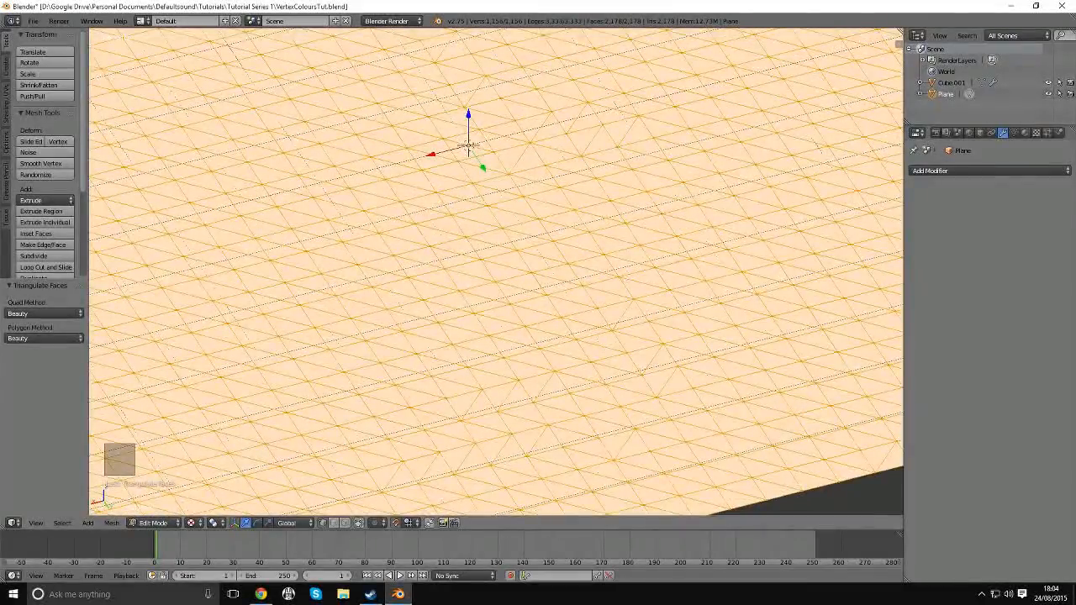
middle_click_drag(609, 296, 598, 262, "shift")
scroll(537, 266, "up", 2)
scroll(580, 264, "down", 2)
middle_click_drag(513, 161, 598, 200, "shift")
scroll(567, 186, "down", 2)
scroll(566, 185, "down", 3)
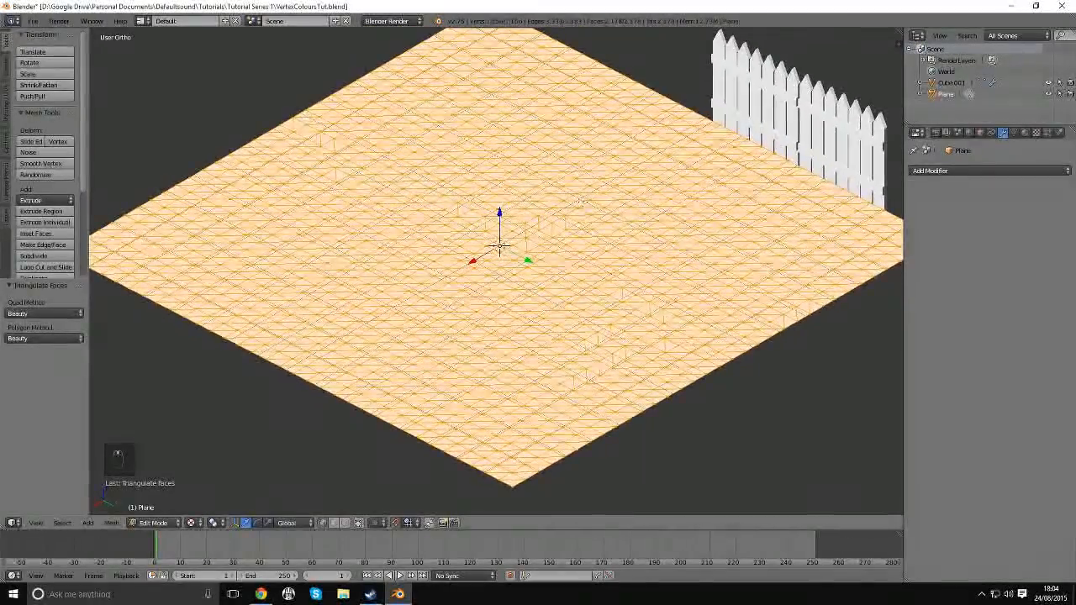
middle_click_drag(663, 259, 644, 267, "shift")
middle_click_drag(582, 240, 611, 227, "shift")
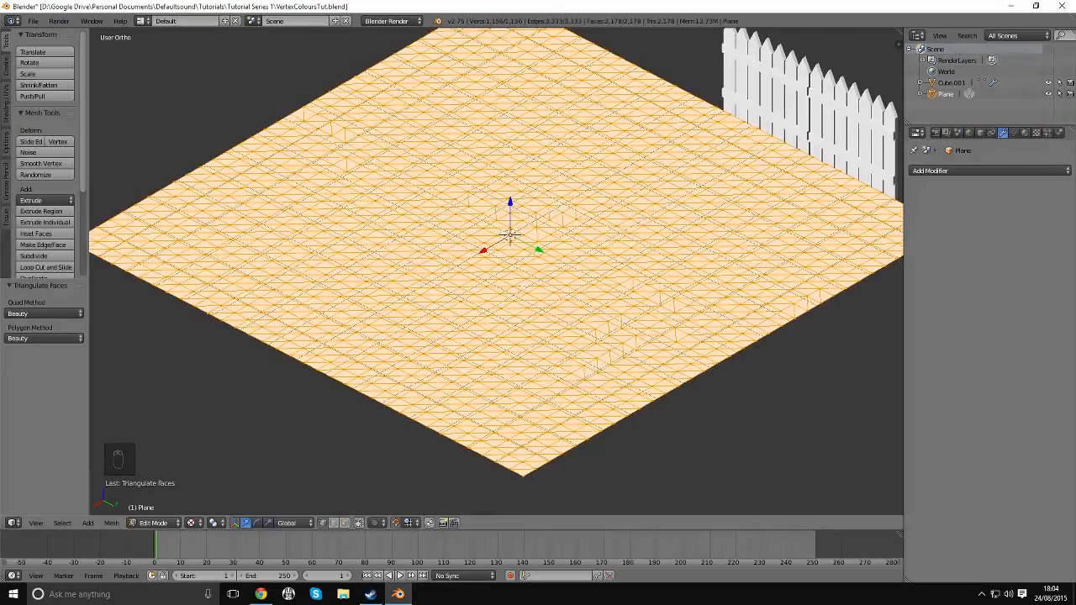
middle_click_drag(541, 183, 538, 184)
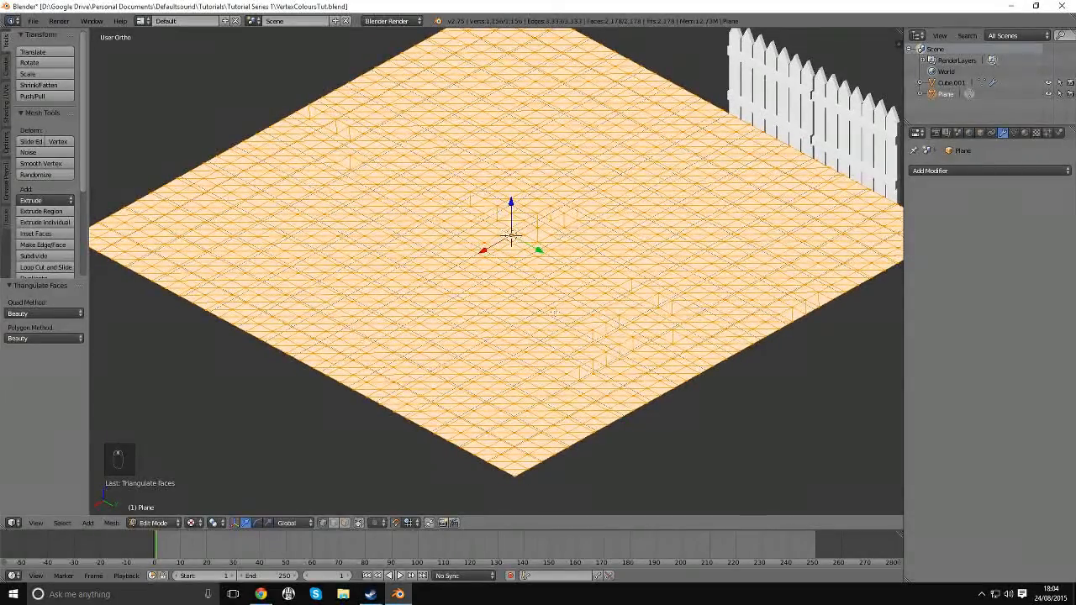
scroll(496, 271, "up", 6)
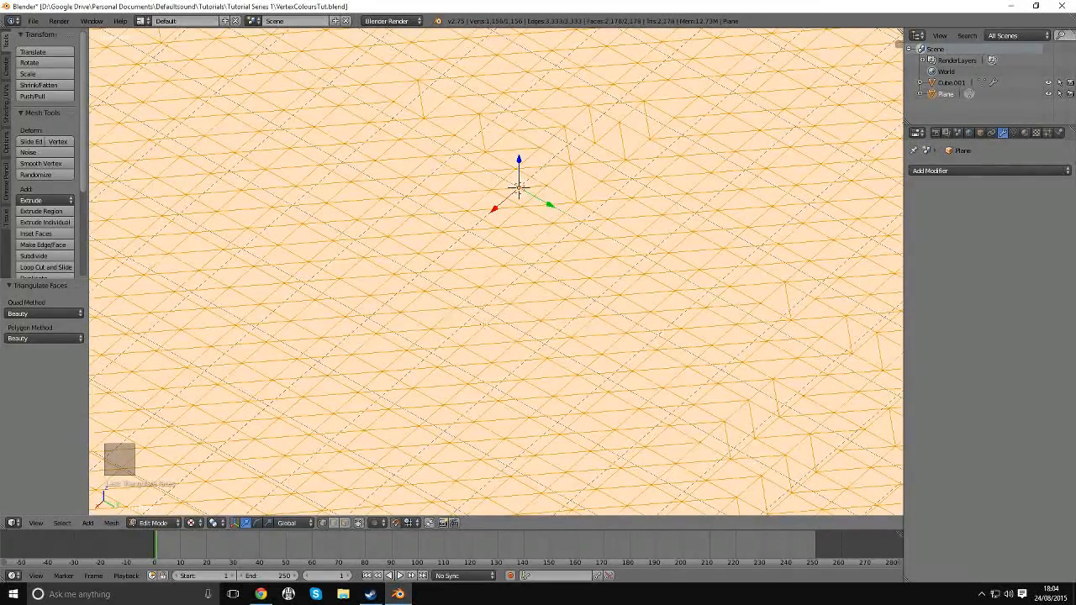
scroll(518, 298, "down", 4)
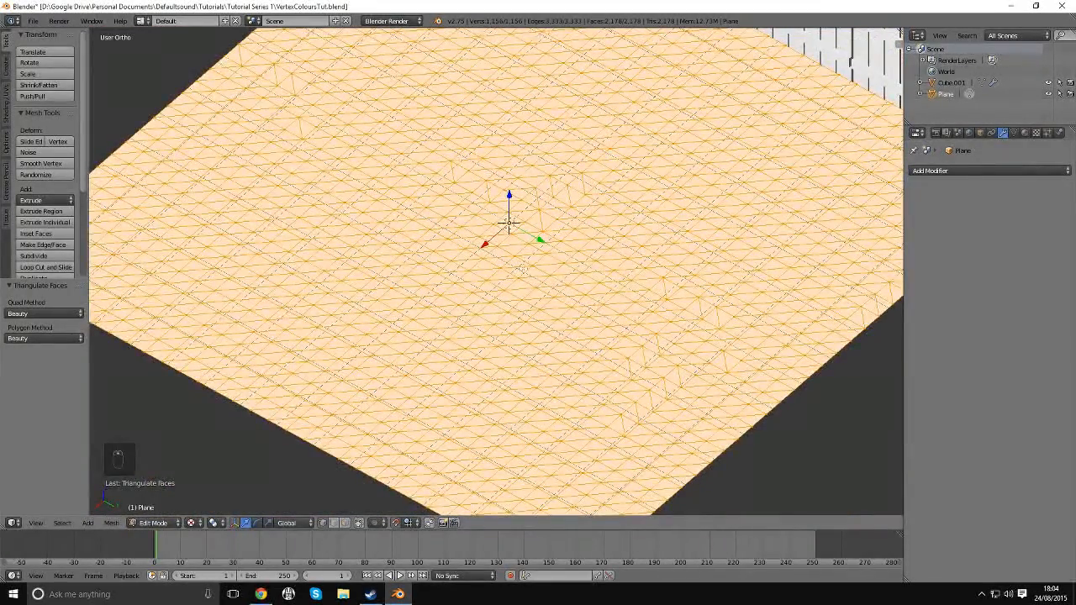
middle_click_drag(520, 269, 519, 303)
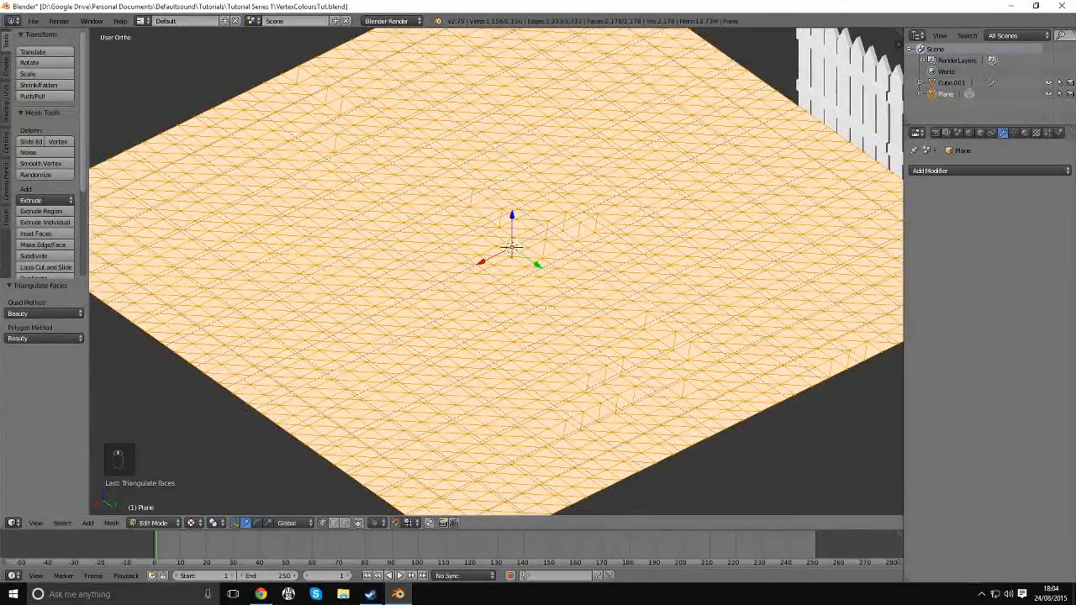
Step: Switch the plane to Vertex Paint mode and set the brush colour to a dark grass green
left_click(168, 524)
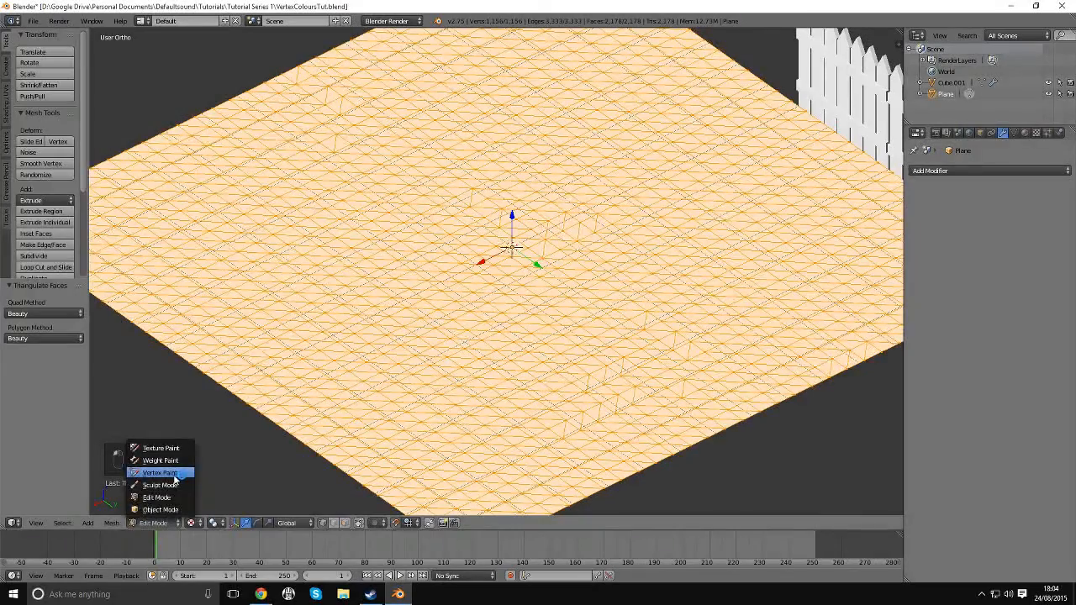
left_click(160, 472)
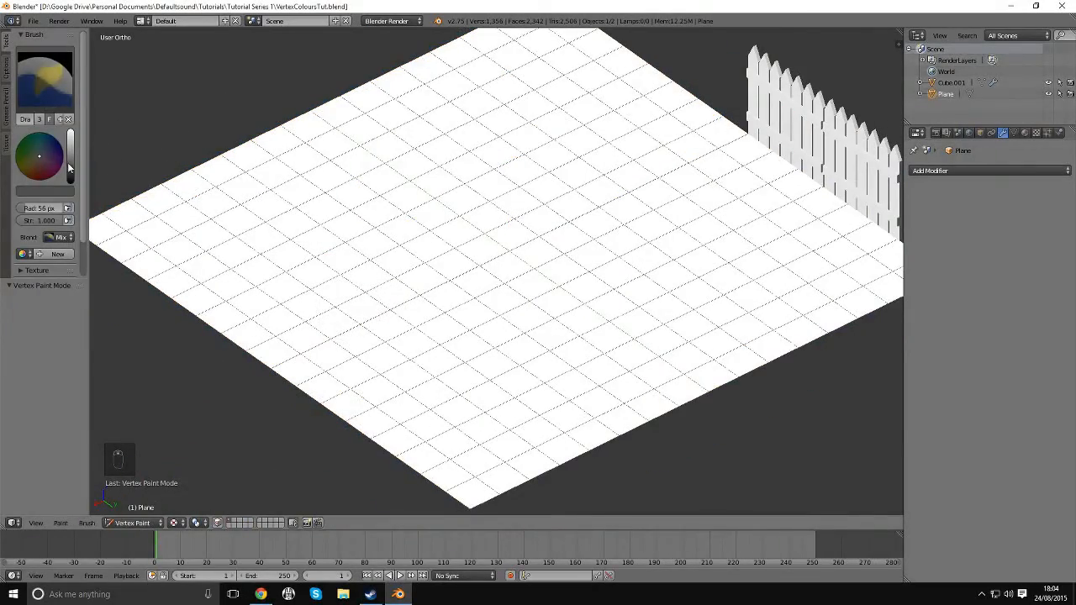
left_click_drag(69, 168, 71, 133)
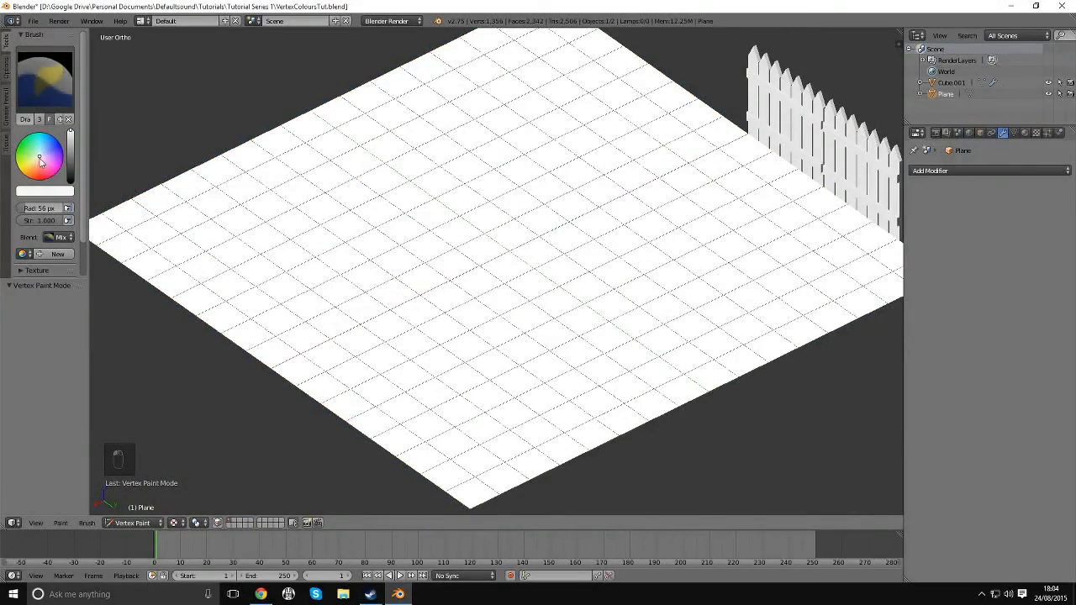
left_click(50, 191)
left_click(40, 80)
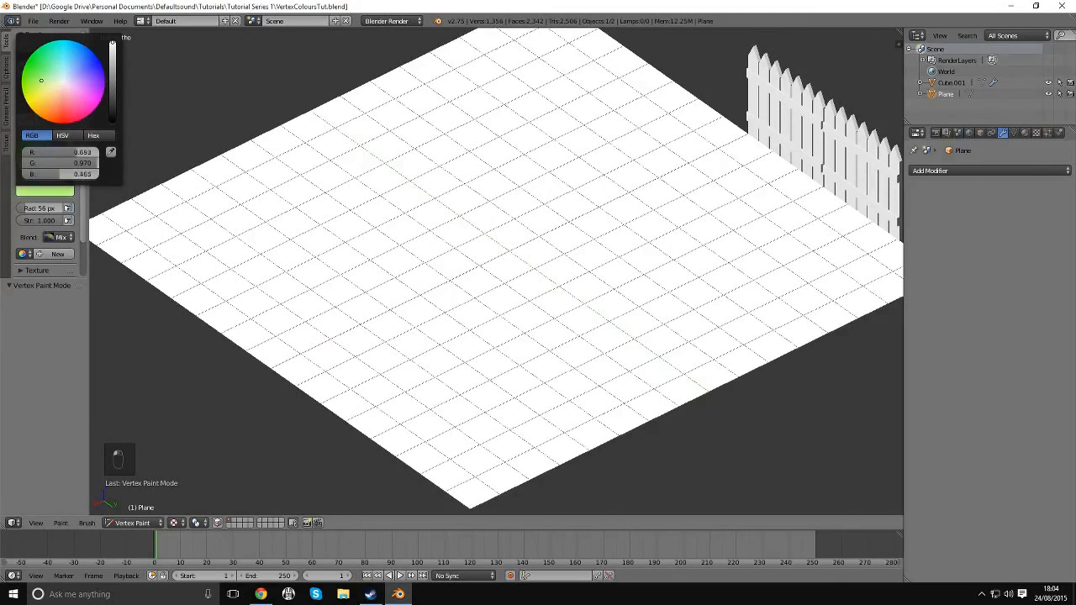
left_click_drag(41, 80, 28, 76)
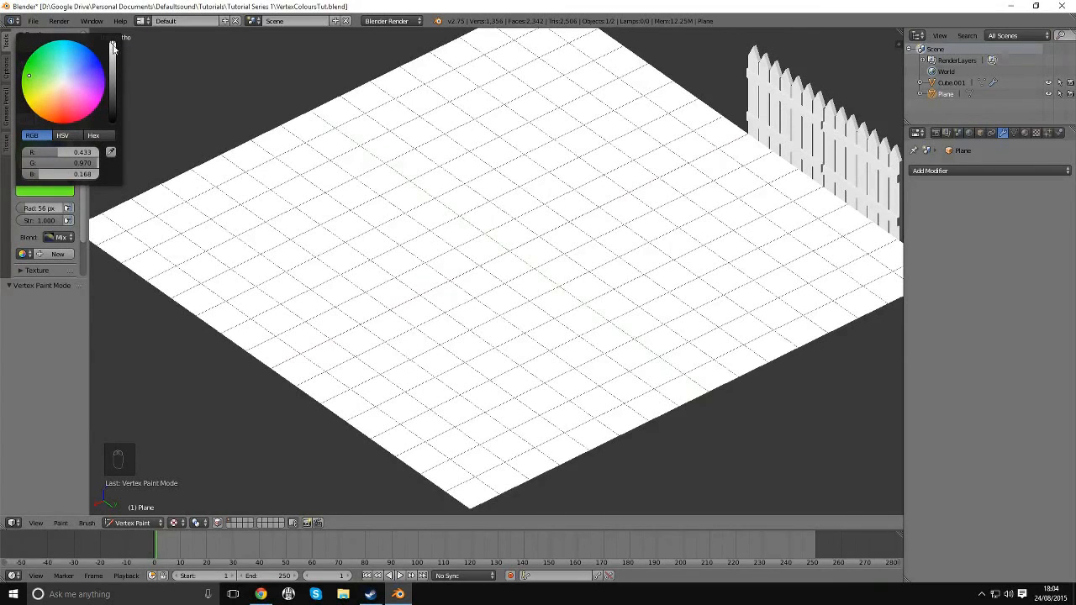
left_click_drag(112, 48, 112, 75)
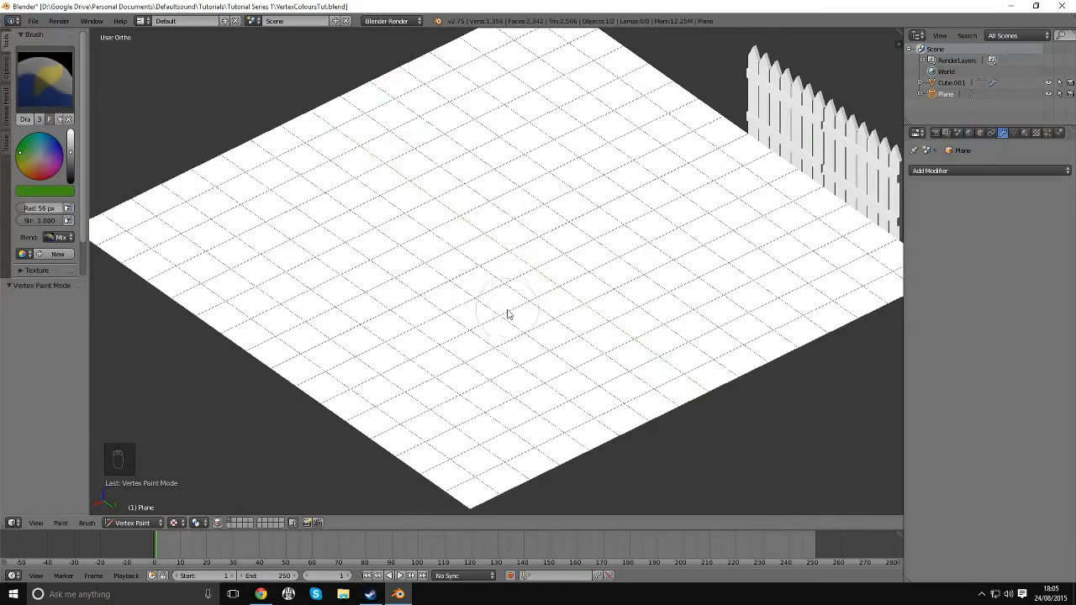
Step: Fill all of the plane's vertices with the green brush colour
key("shift+k")
scroll(517, 295, "down", 3)
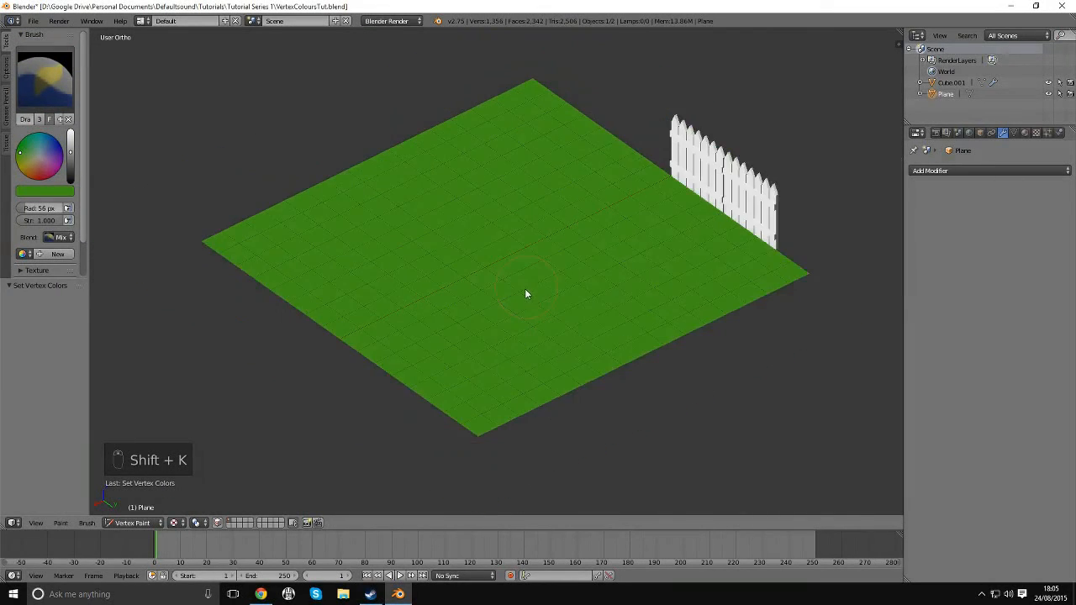
Step: Brighten the green brush colour slightly and refill all of the plane's vertices with it
scroll(528, 289, "up", 5)
scroll(564, 271, "up", 2)
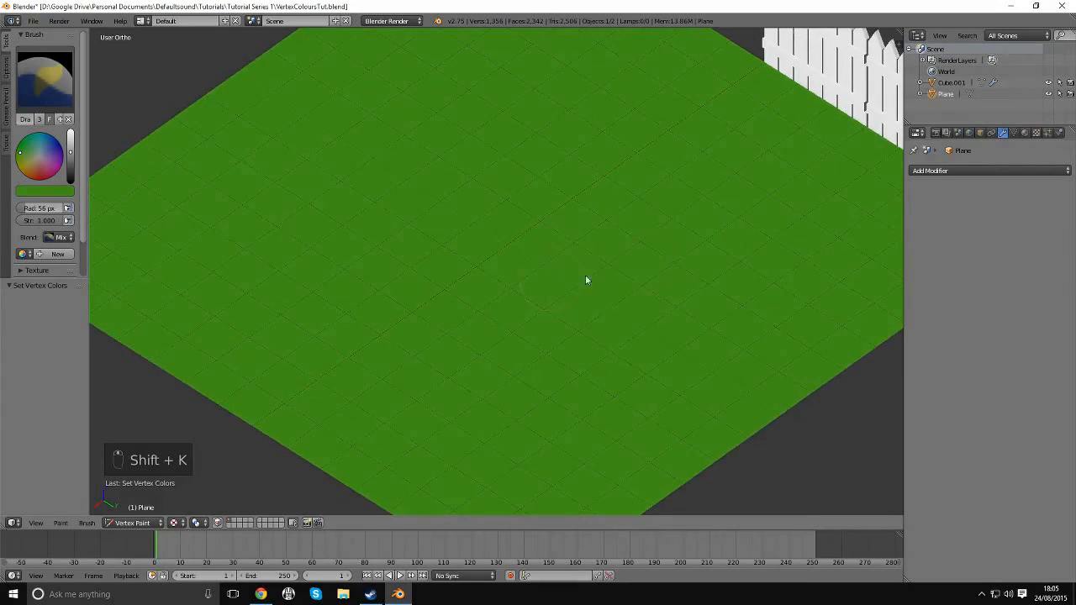
scroll(572, 269, "down", 1)
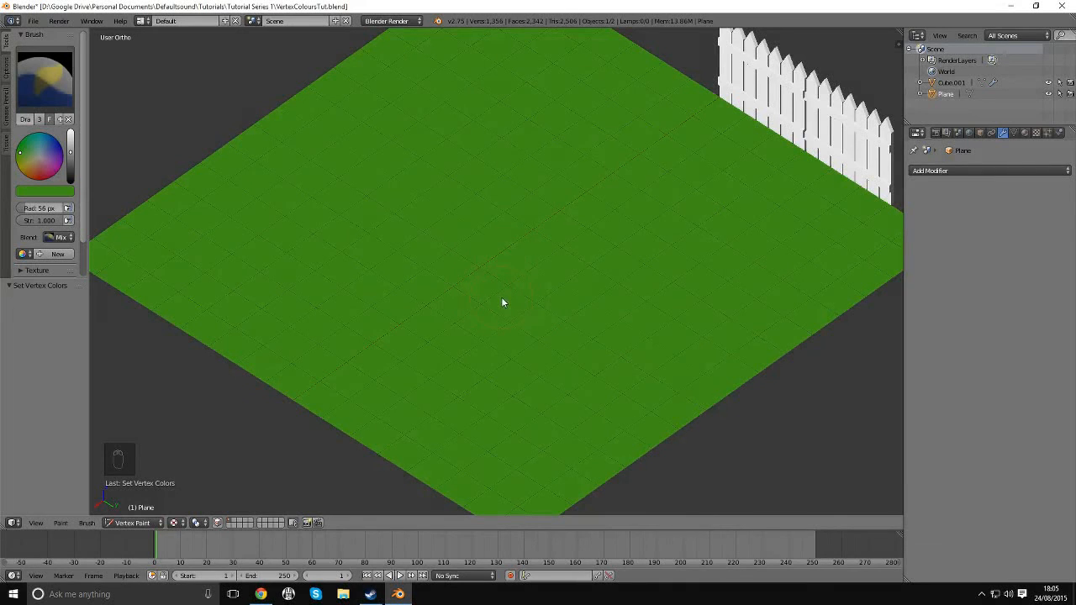
middle_click_drag(503, 303, 489, 295)
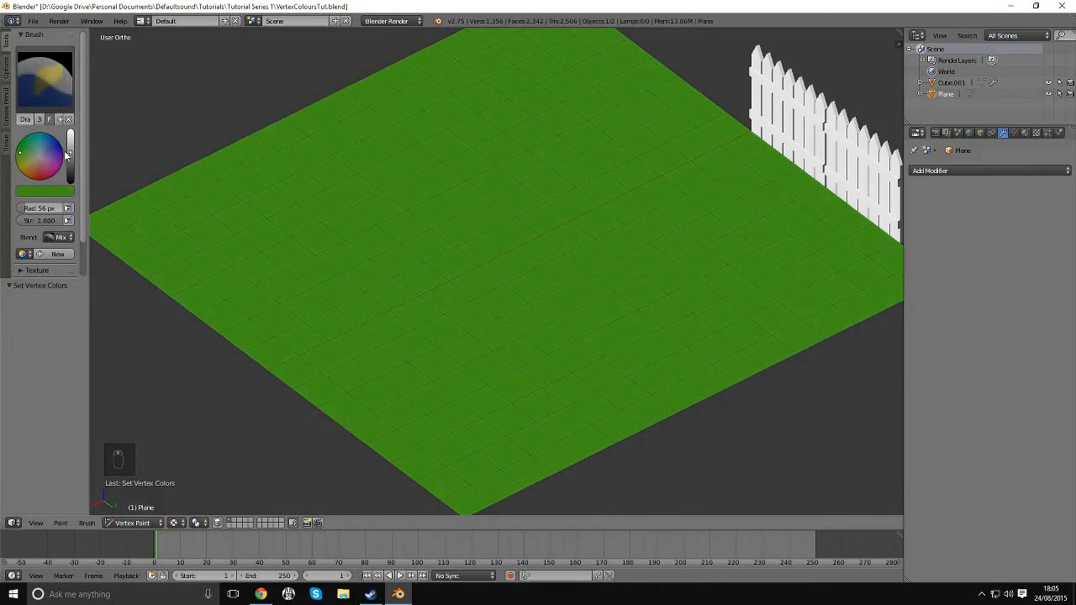
left_click_drag(71, 153, 71, 146)
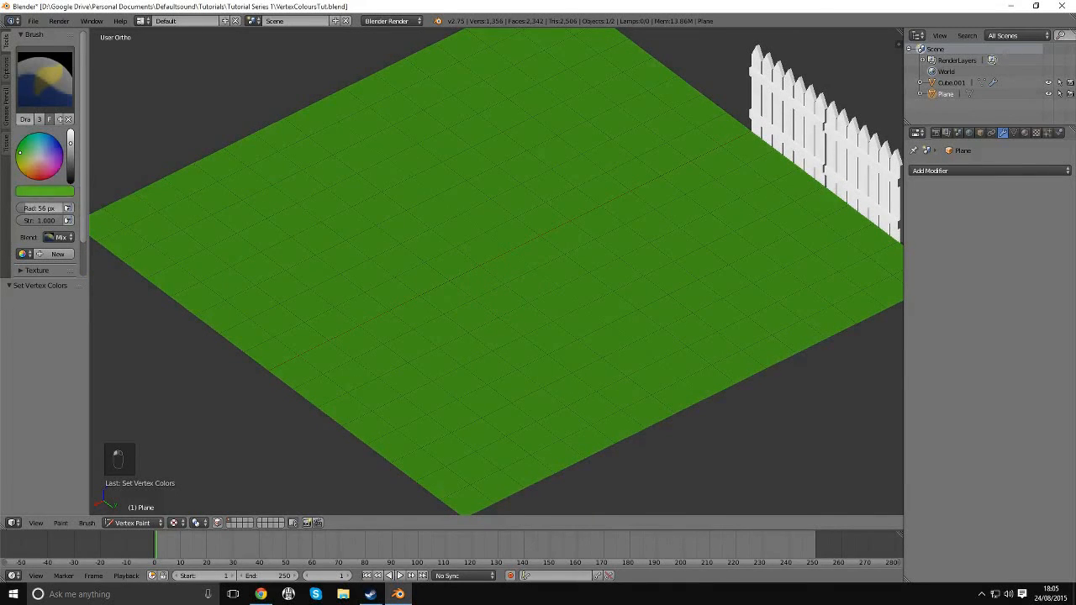
key("shift+k")
middle_click_drag(397, 172, 542, 232)
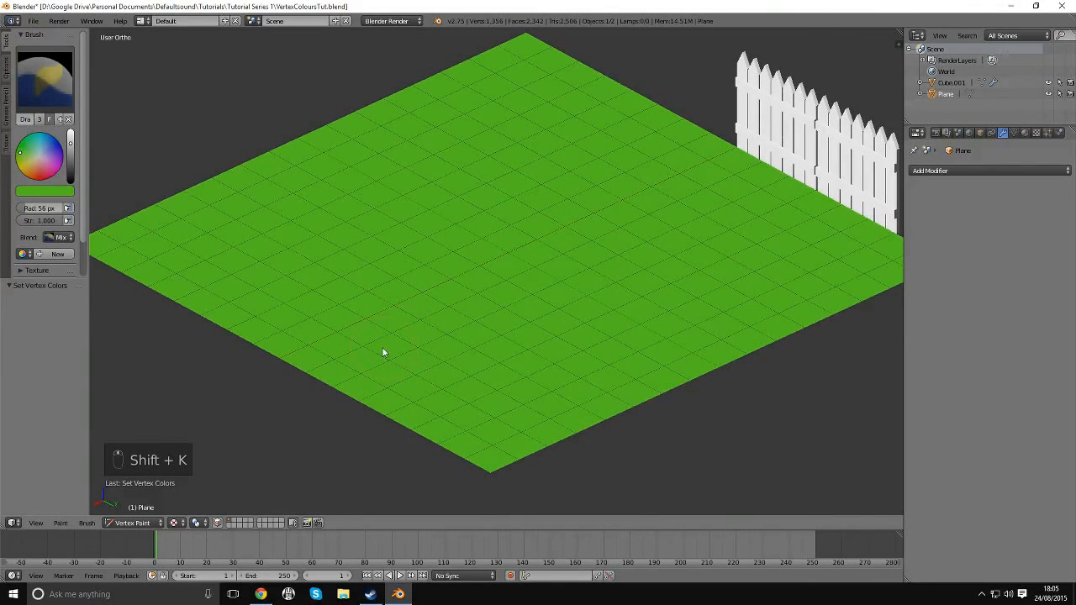
Step: Turn on face selection masking for vertex painting on the plane
left_click(217, 523)
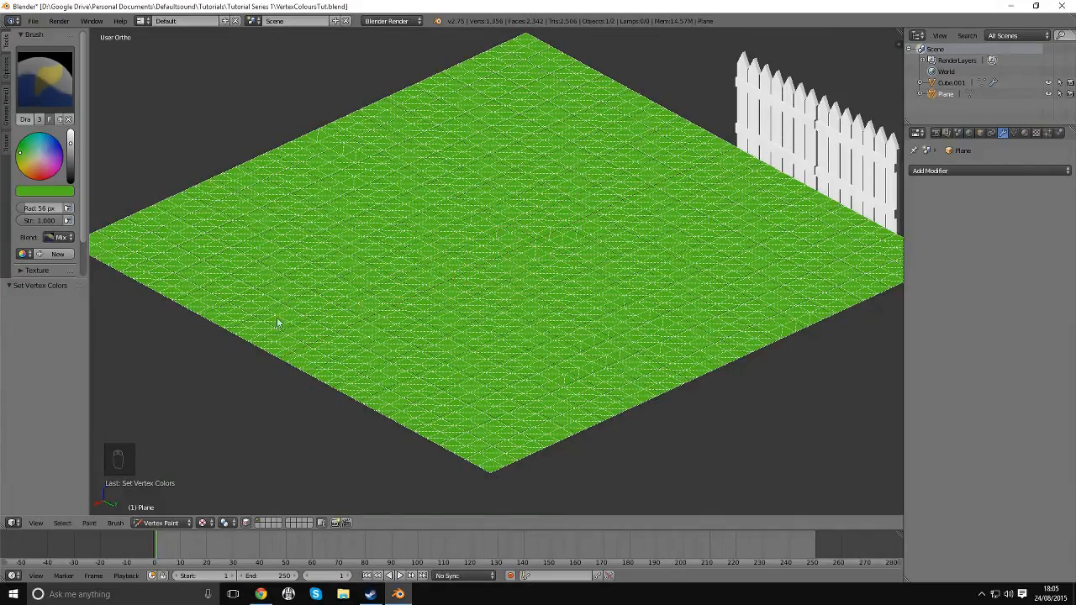
middle_click_drag(555, 249, 681, 259)
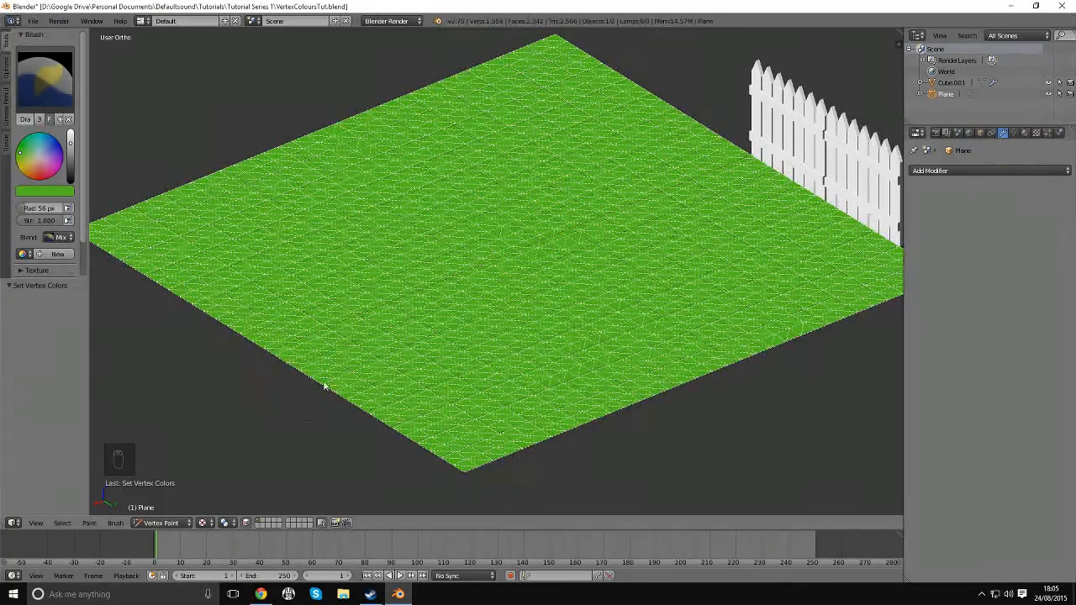
left_click(66, 523)
scroll(368, 381, "up", 5)
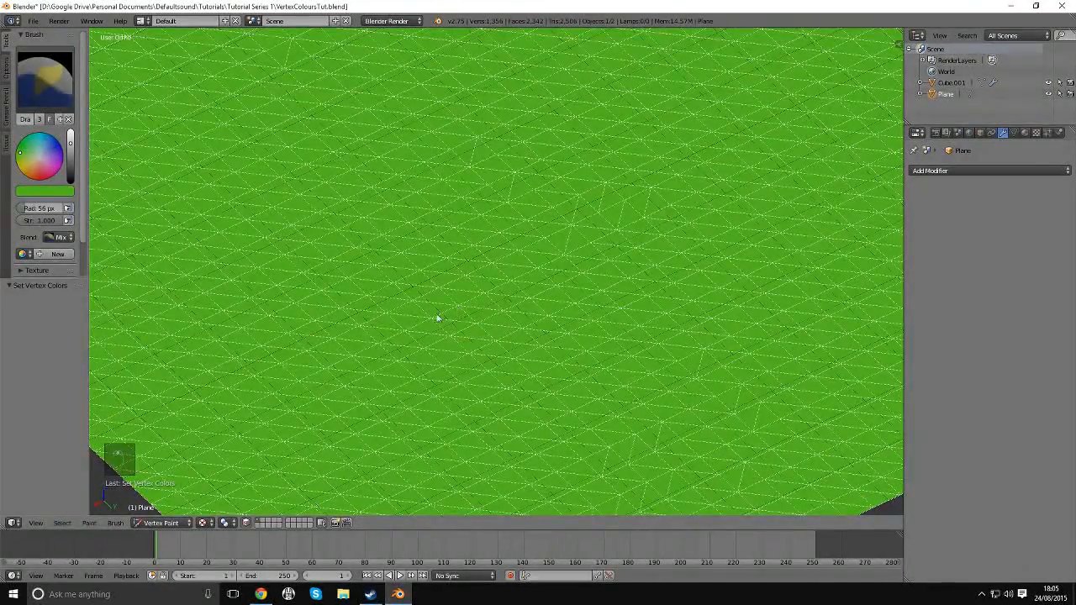
Step: In Edit Mode, clear the plane's selection and select only three neighbouring triangles near its centre
left_click(435, 313)
key("Tab")
left_click(523, 296)
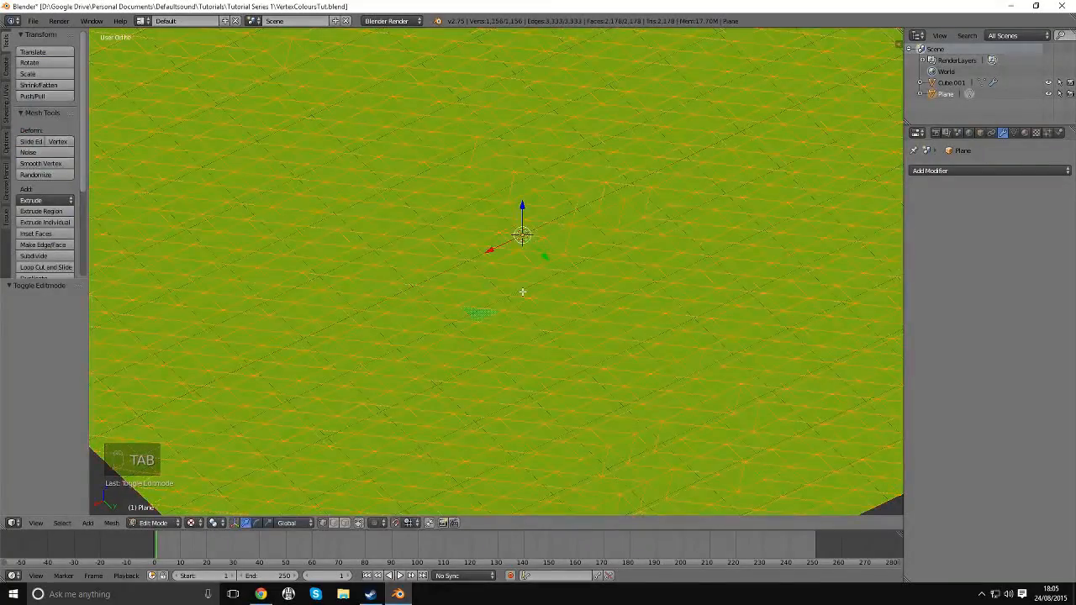
scroll(503, 335, "down", 2)
scroll(401, 438, "up", 2)
key("a")
key("a")
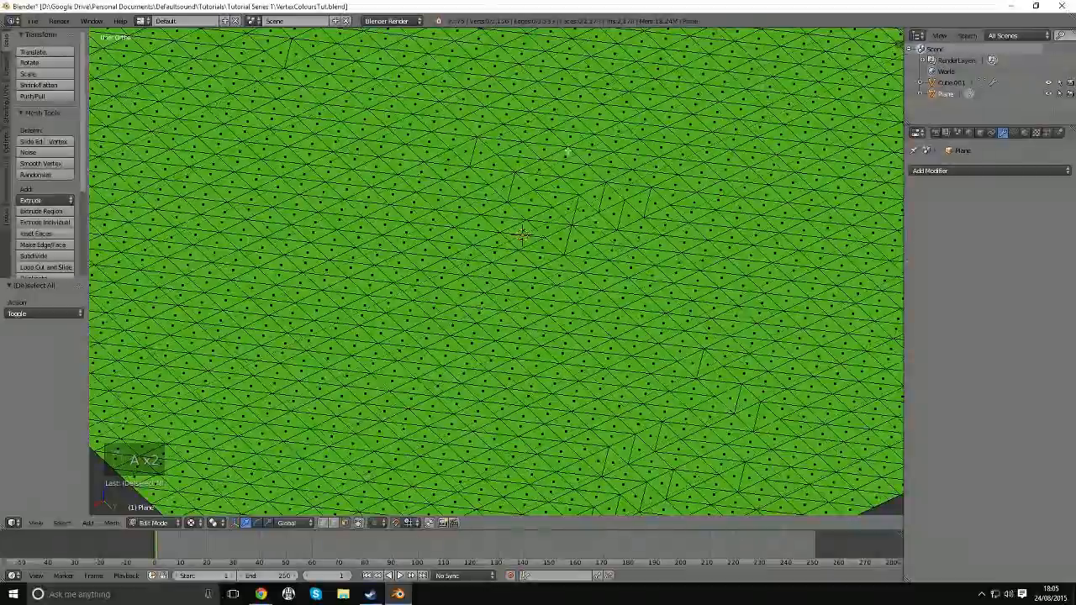
scroll(479, 307, "down", 3)
scroll(466, 303, "up", 2)
scroll(463, 301, "up", 3)
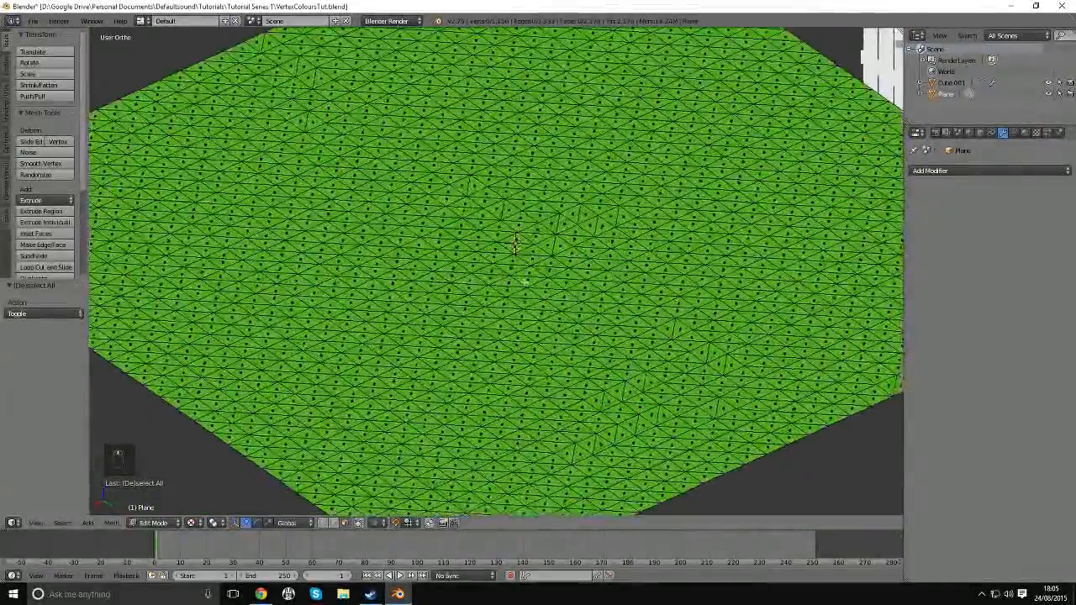
right_click(460, 281)
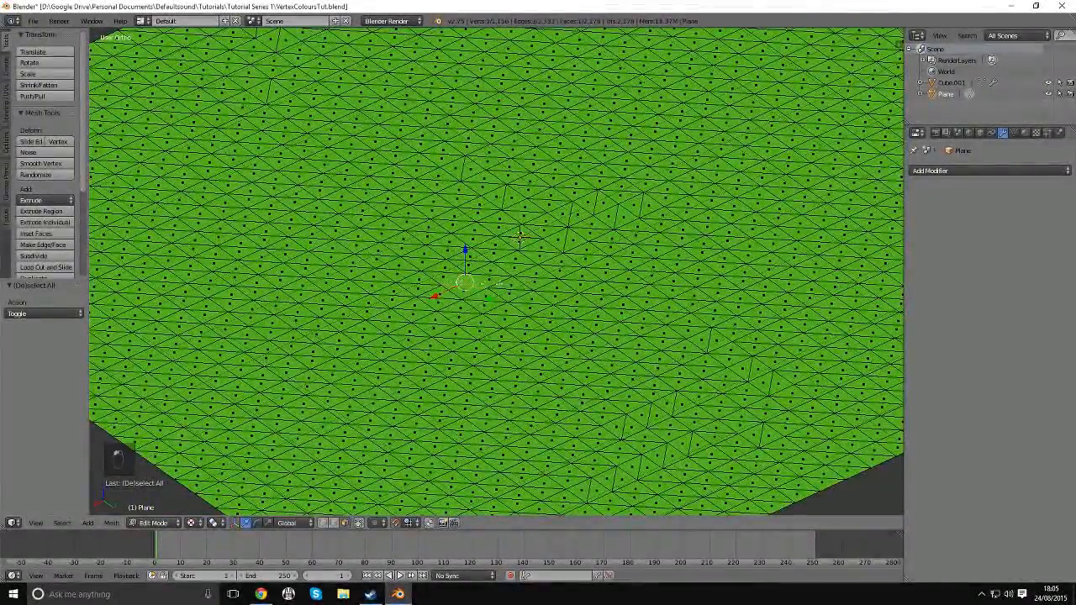
right_click(513, 284, "shift")
right_click(558, 288, "shift")
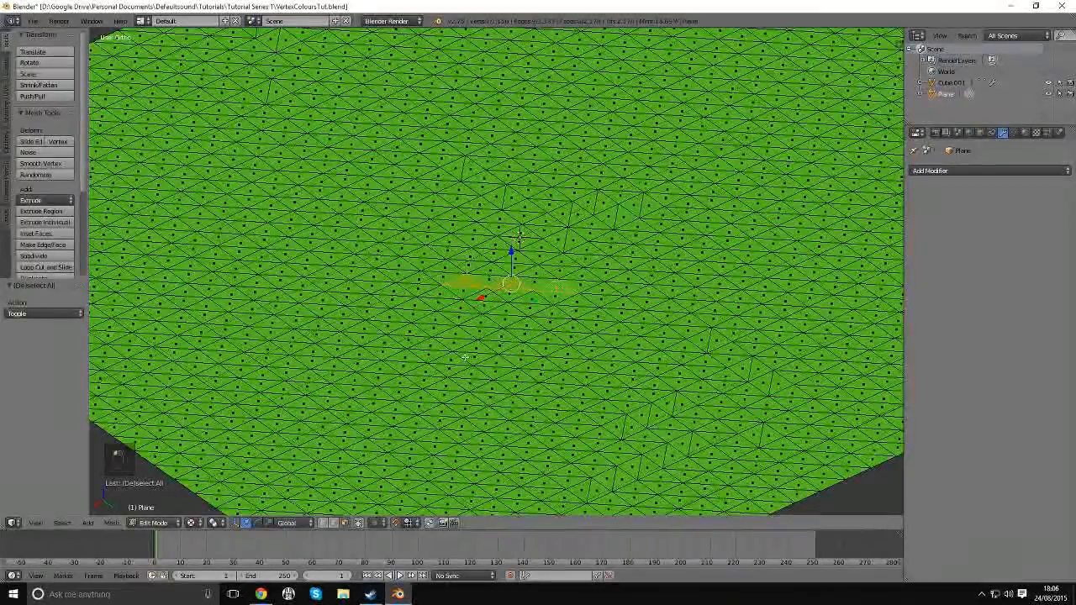
Step: Return the plane to Vertex Paint mode and examine how the face mask isolates the three selected triangles
key("Tab")
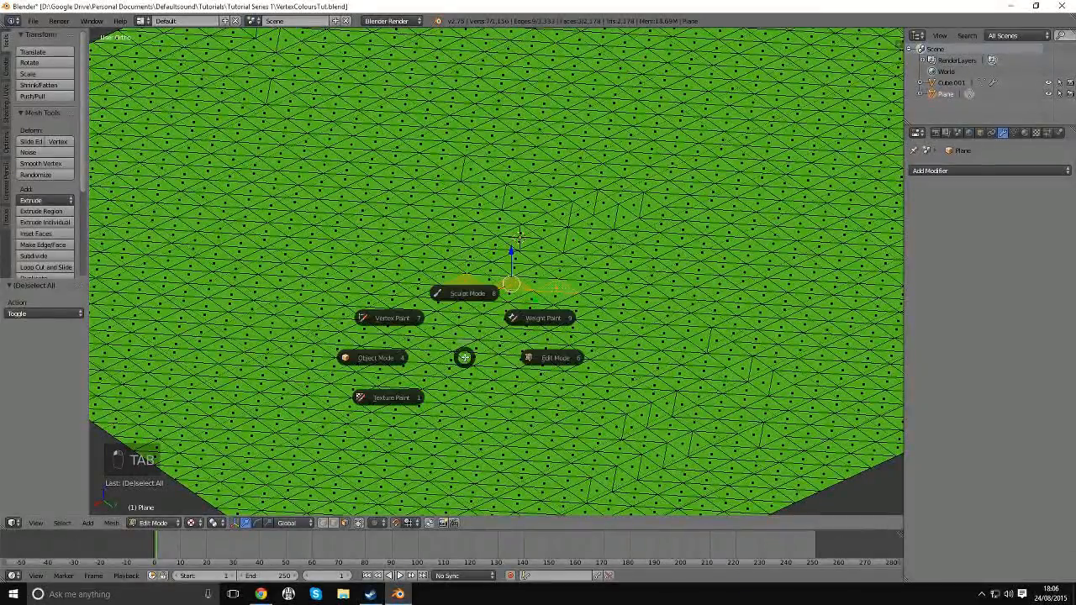
left_click(400, 319)
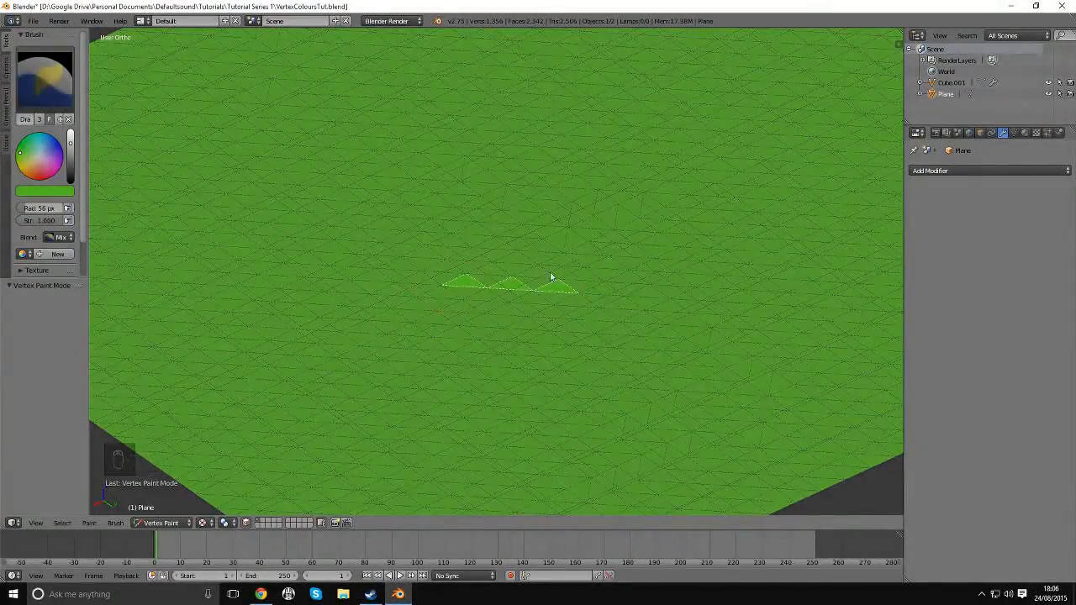
middle_click_drag(550, 276, 469, 293)
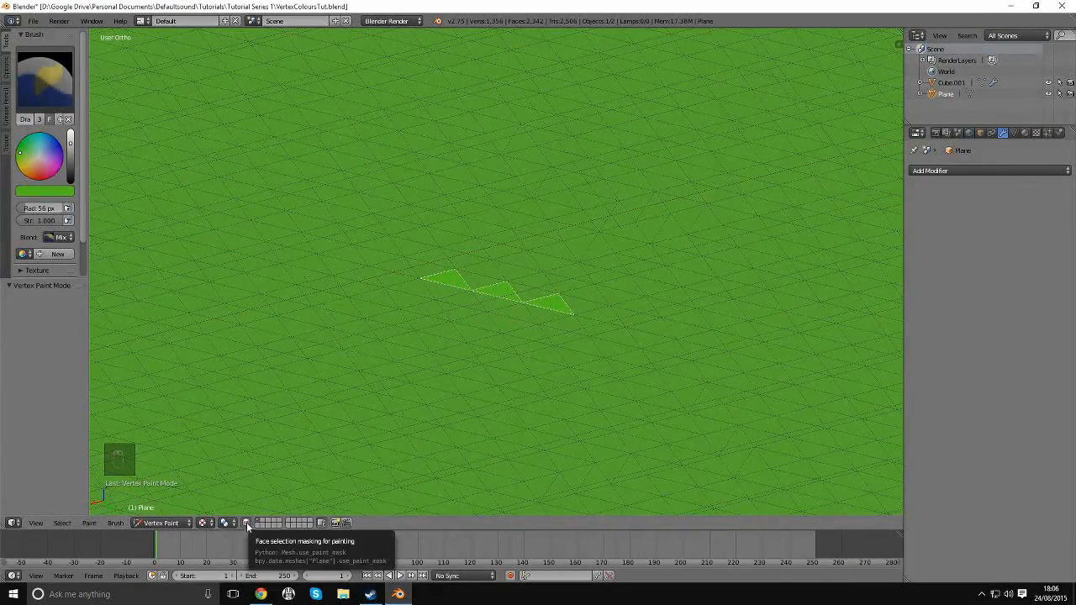
middle_click_drag(399, 323, 461, 308)
Step: Switch the plane back to Edit Mode and deselect all of its faces
key("Tab")
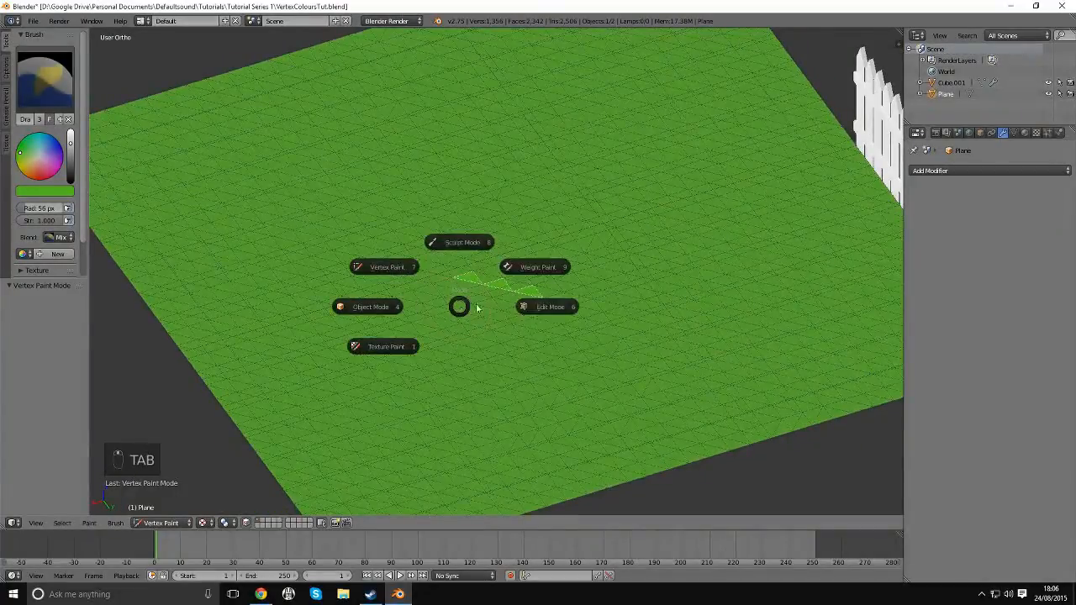
left_click(533, 309)
middle_click_drag(535, 309, 592, 323)
key("a")
key("a")
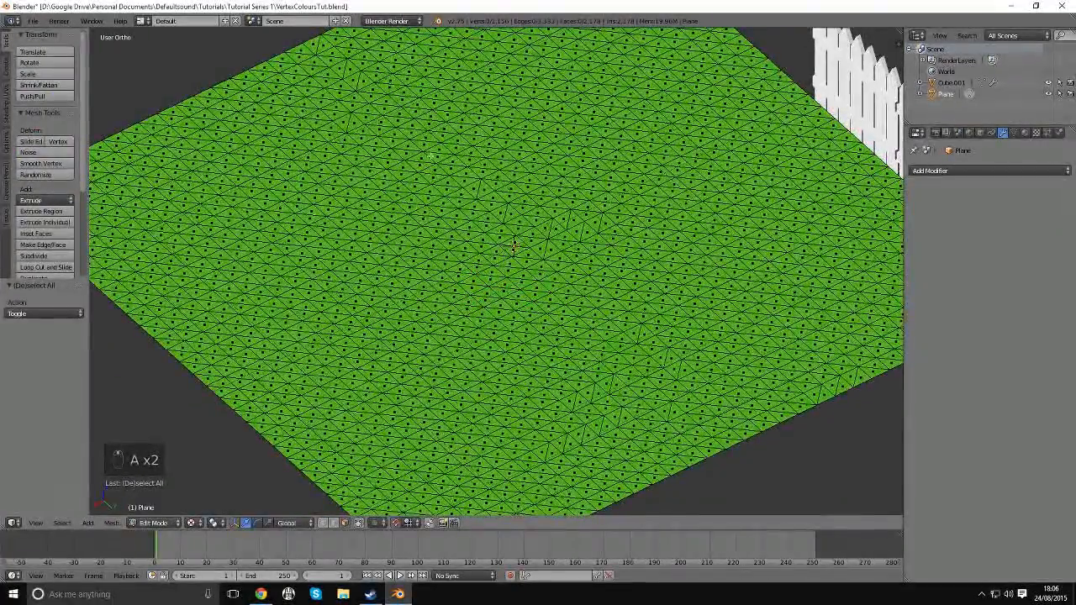
scroll(591, 323, "down", 5)
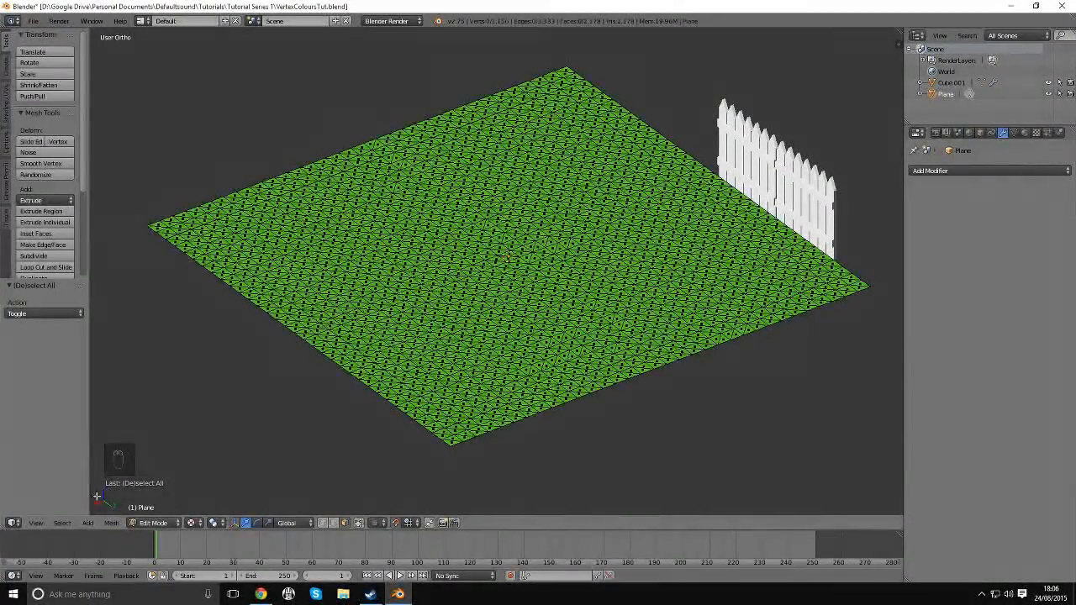
Step: Randomly select faces across the plane with the Select Random percentage set to 10.448%
left_click(59, 524)
left_click(63, 523)
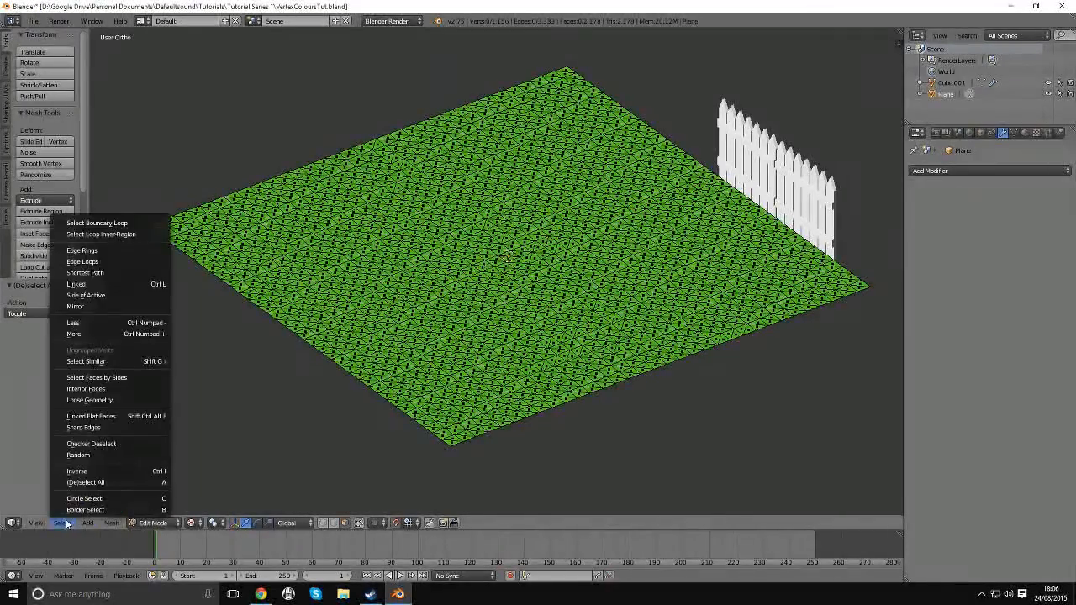
left_click(81, 455)
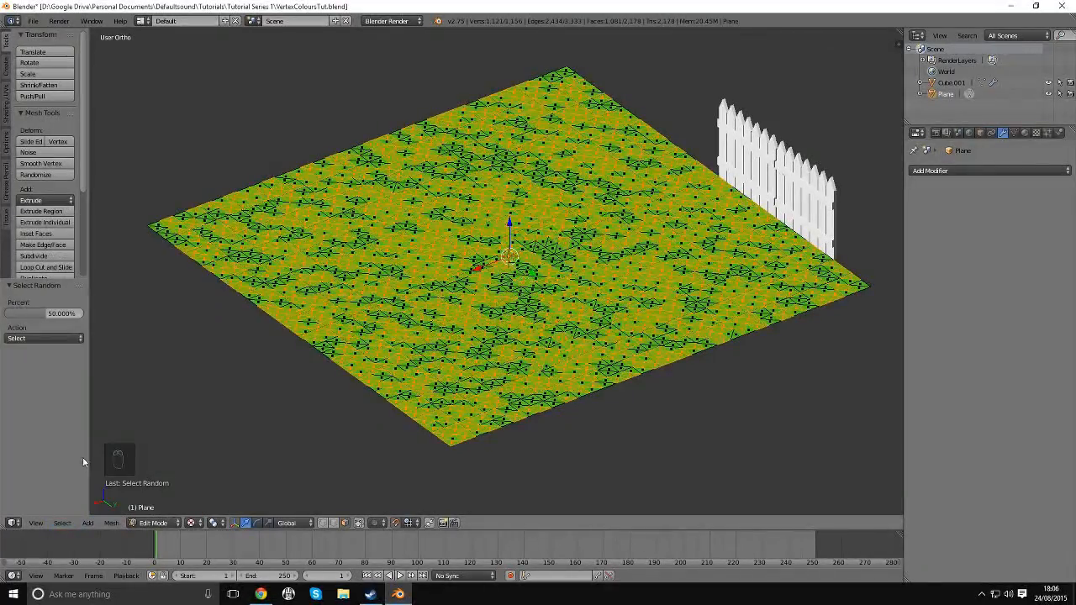
middle_click_drag(437, 337, 522, 311)
middle_click_drag(495, 273, 645, 168)
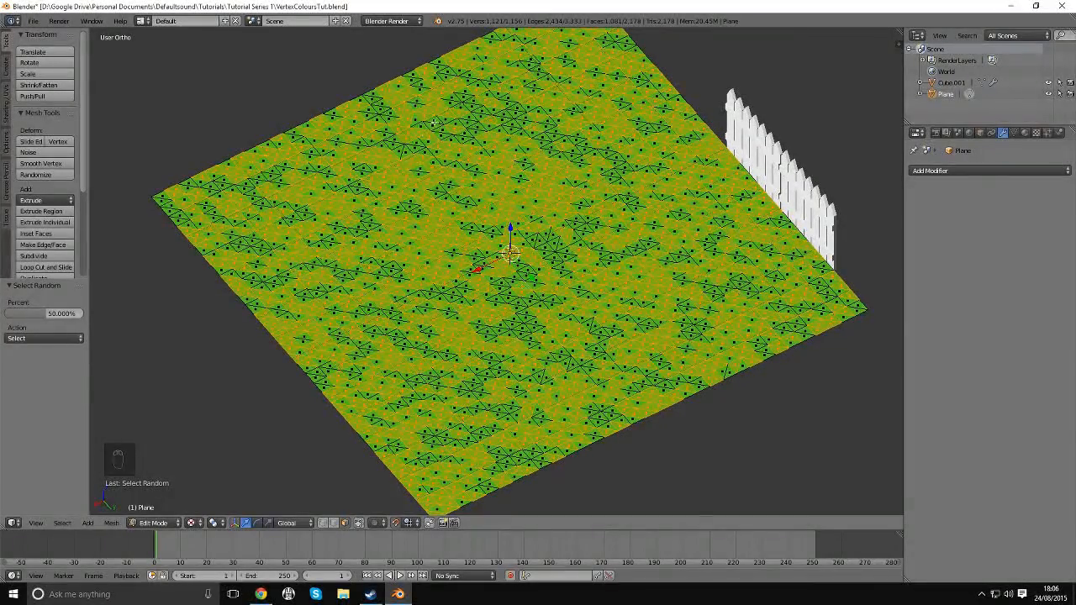
middle_click_drag(602, 328, 639, 273)
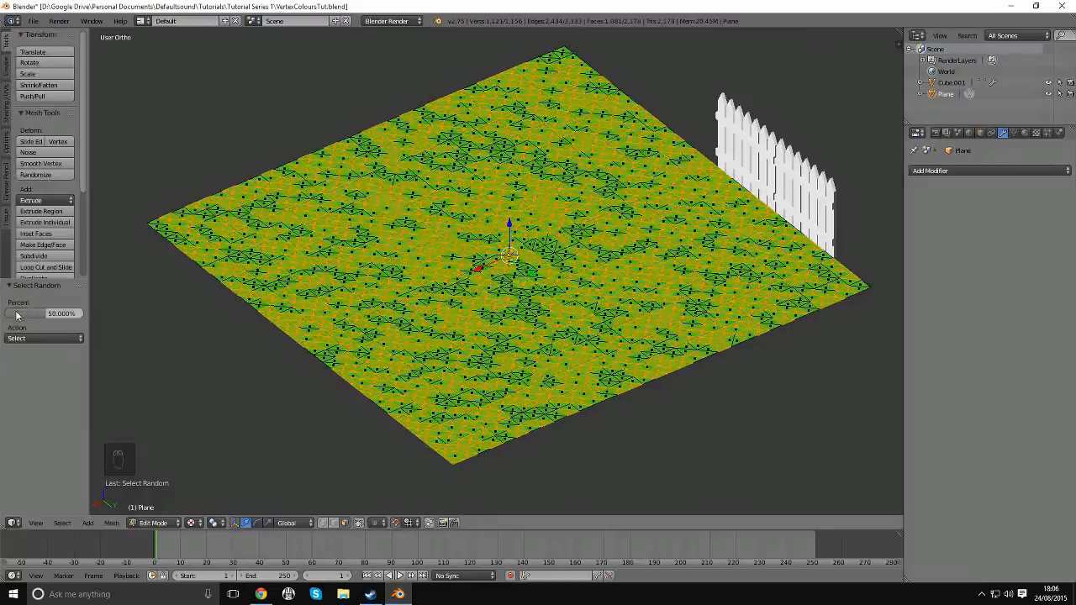
left_click_drag(43, 317, 14, 316)
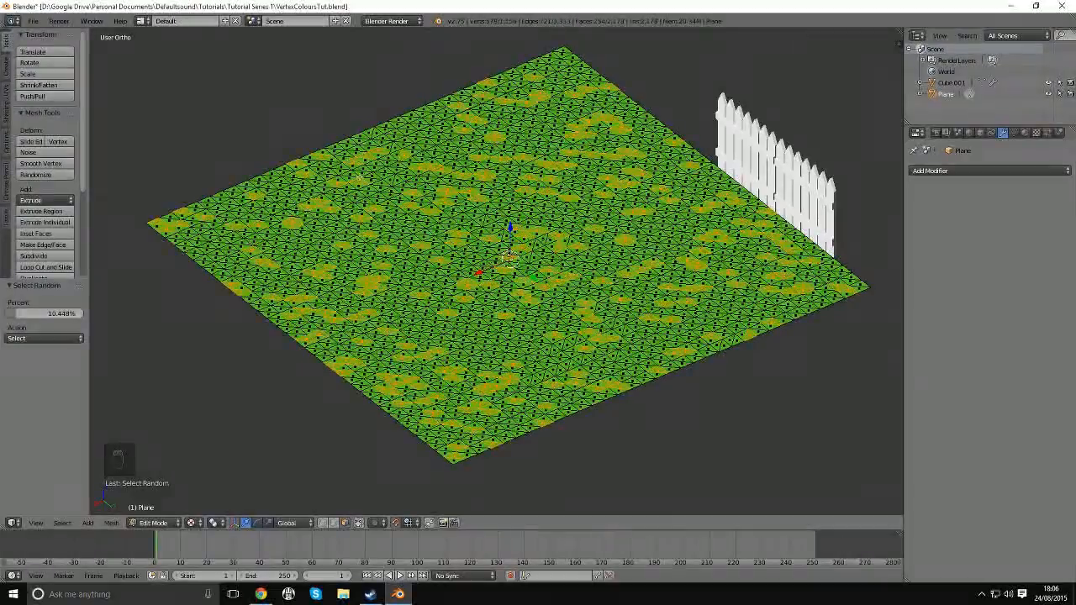
middle_click_drag(469, 301, 505, 324)
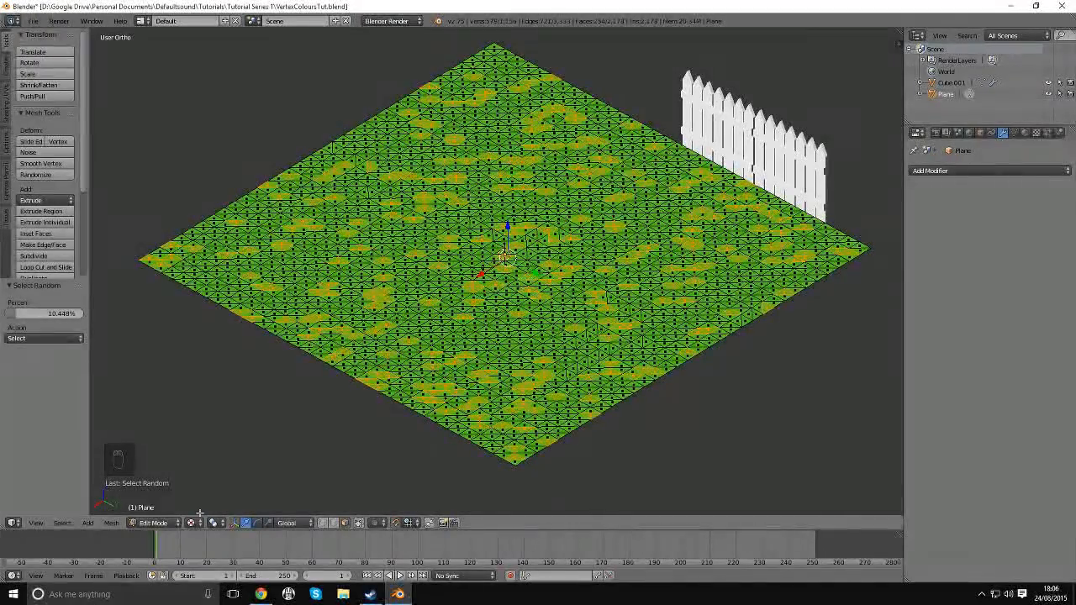
Step: In Vertex Paint mode, choose a slightly lighter green and fill the randomly selected faces with it
key("Tab")
left_click(367, 298)
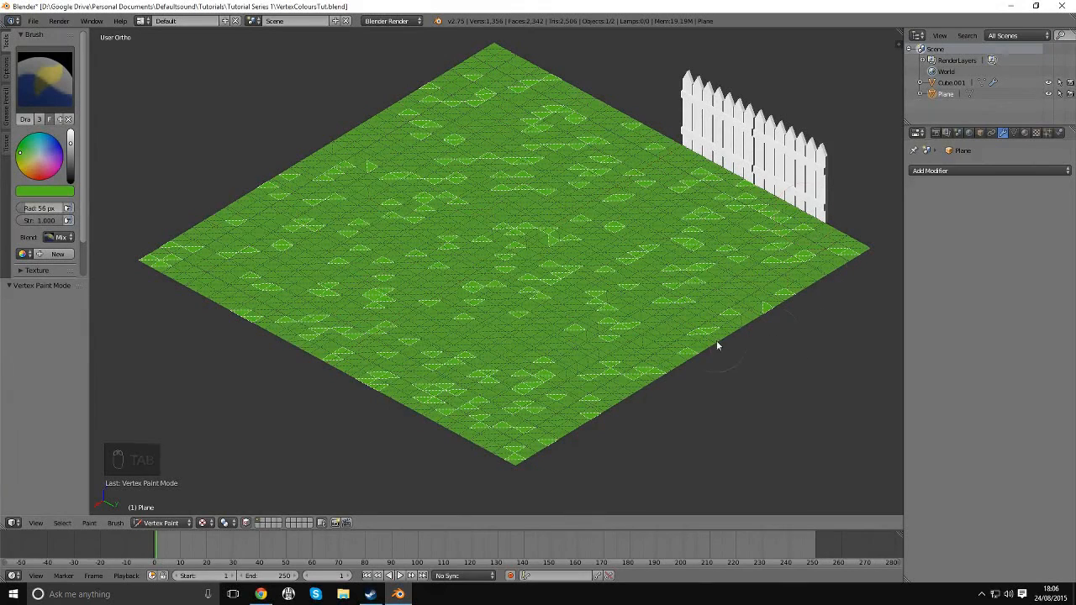
left_click(50, 191)
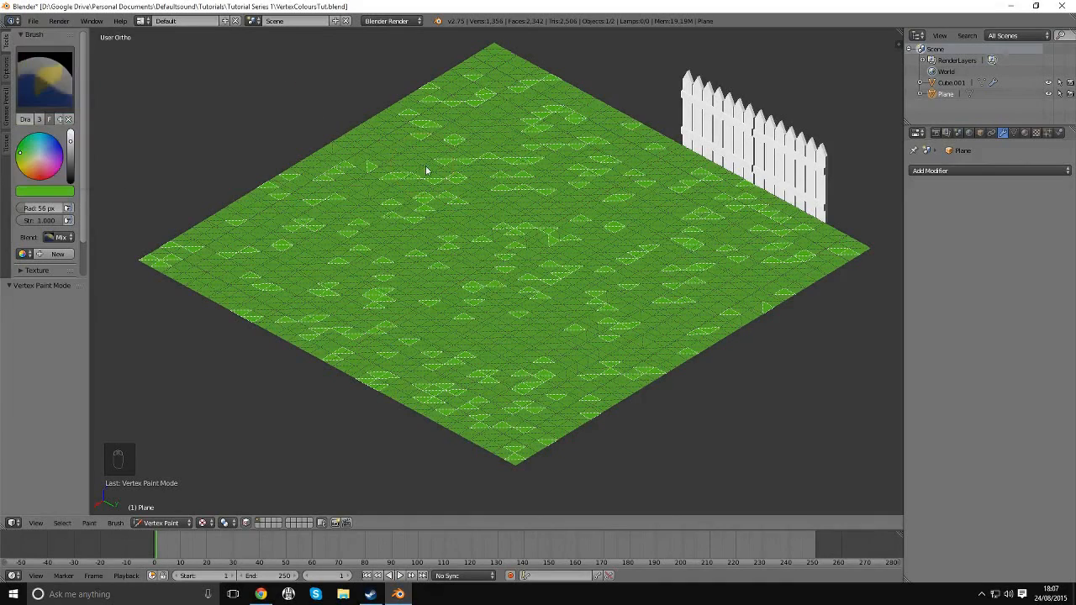
key("shift+k")
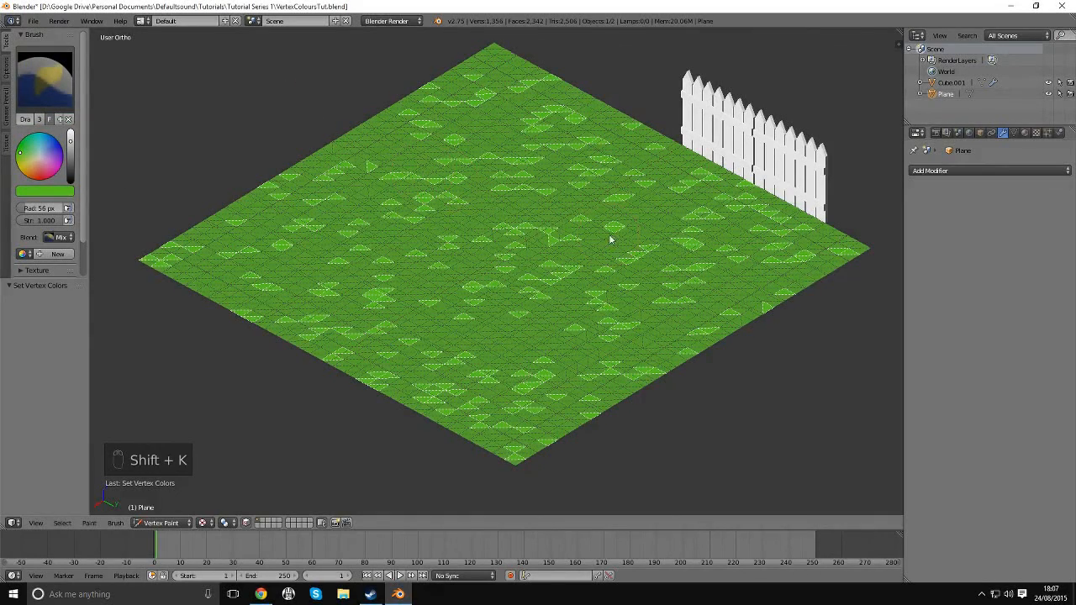
Step: Show the plane in Object Mode and examine the lighter green patches up close and from a distance
key("Tab")
left_click(561, 248)
scroll(571, 284, "up", 4)
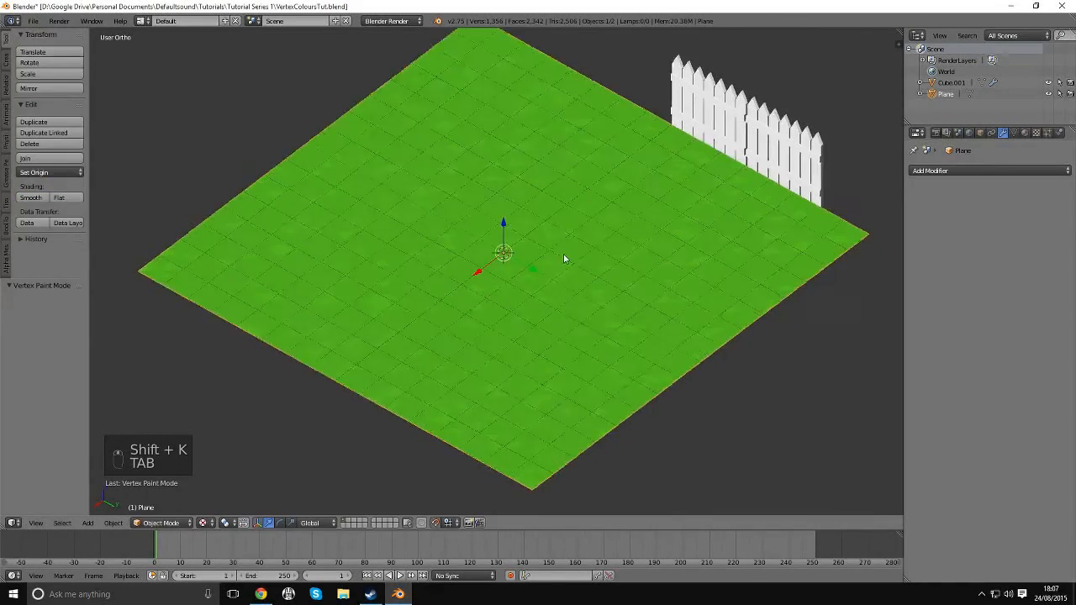
scroll(576, 299, "up", 4)
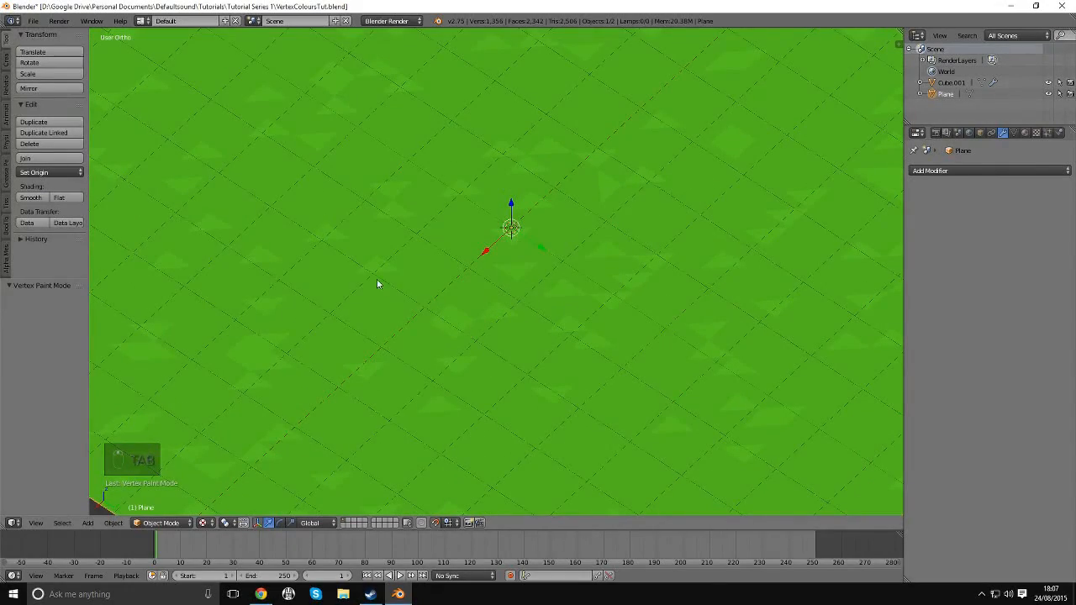
scroll(592, 250, "down", 3)
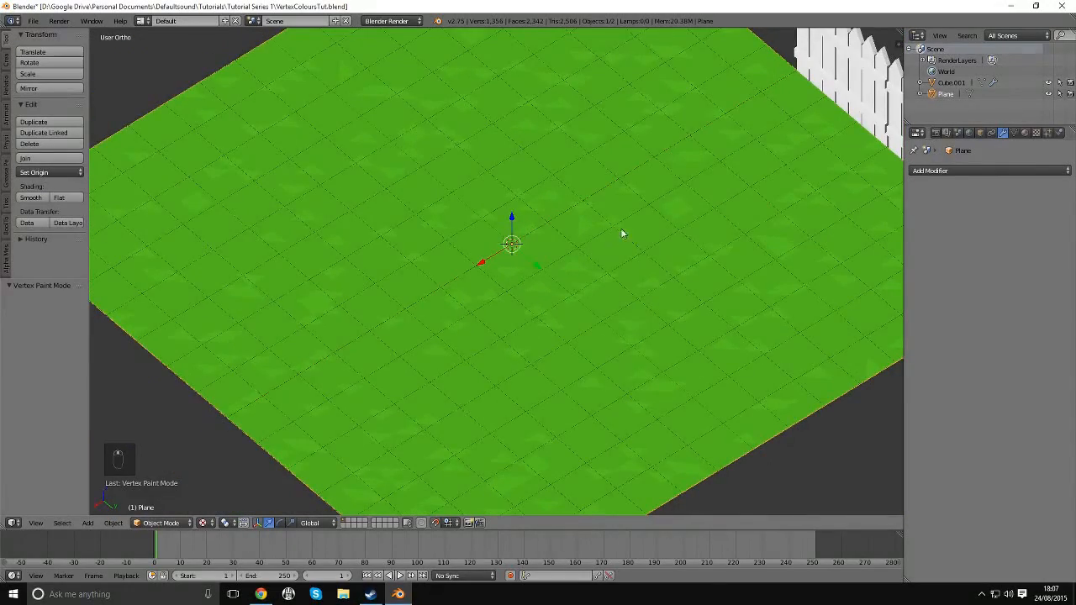
scroll(639, 237, "down", 2)
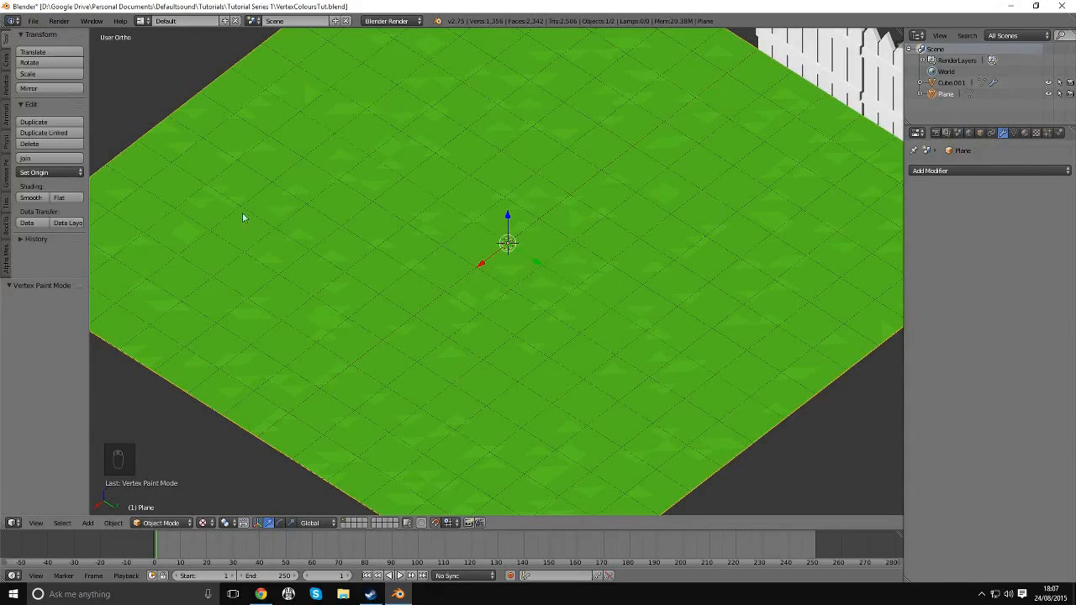
scroll(560, 275, "down", 2)
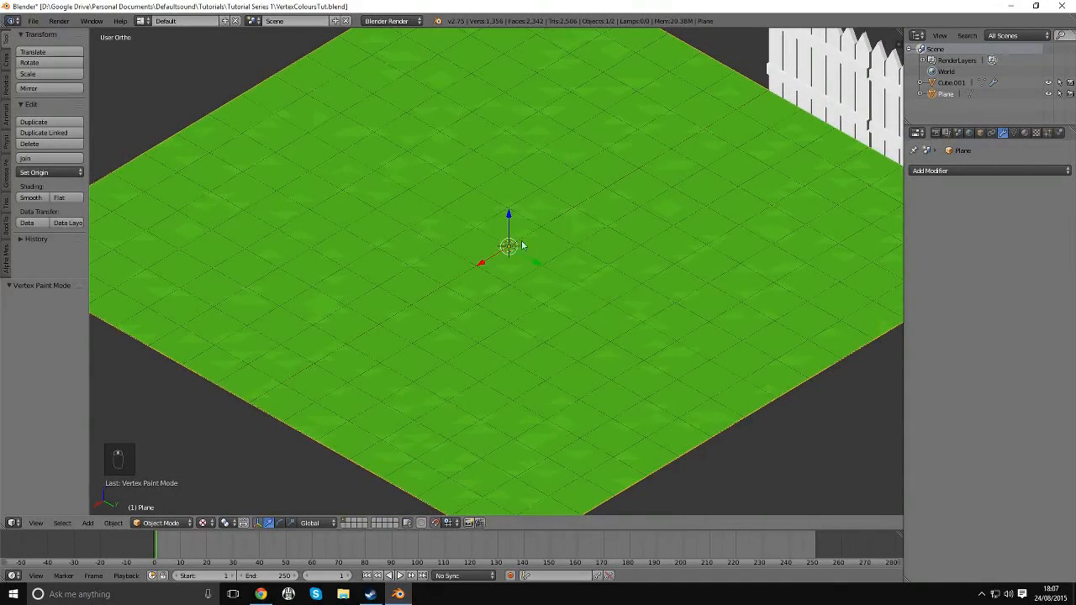
scroll(573, 303, "up", 1)
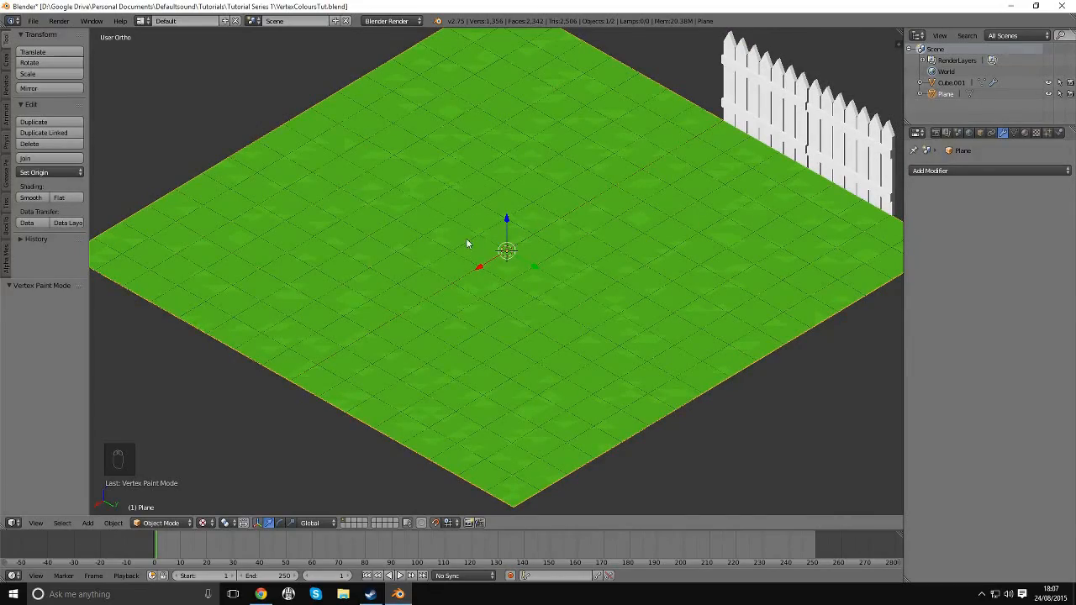
Step: In Edit Mode, clear the plane's face selection and make a new random face selection at 10.448%
key("Tab")
left_click(529, 239)
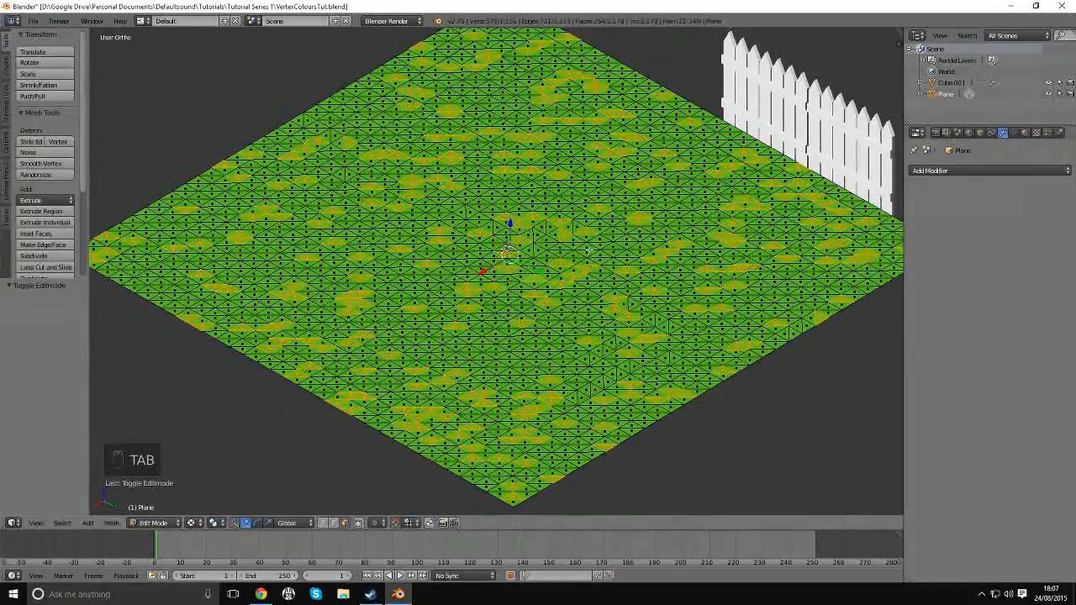
middle_click_drag(589, 250, 585, 249)
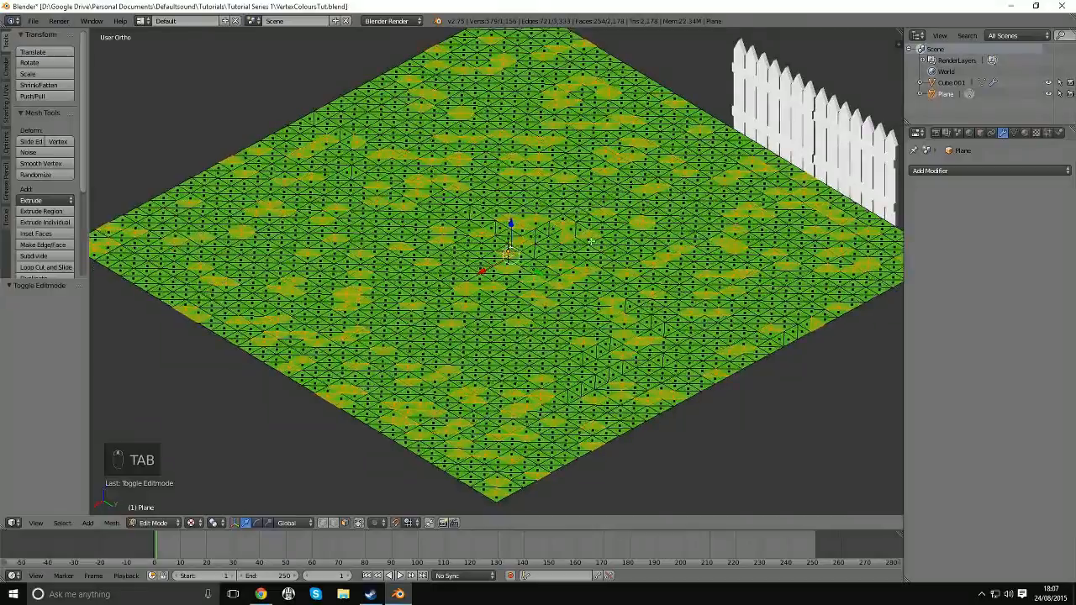
left_click(68, 524)
left_click(101, 455)
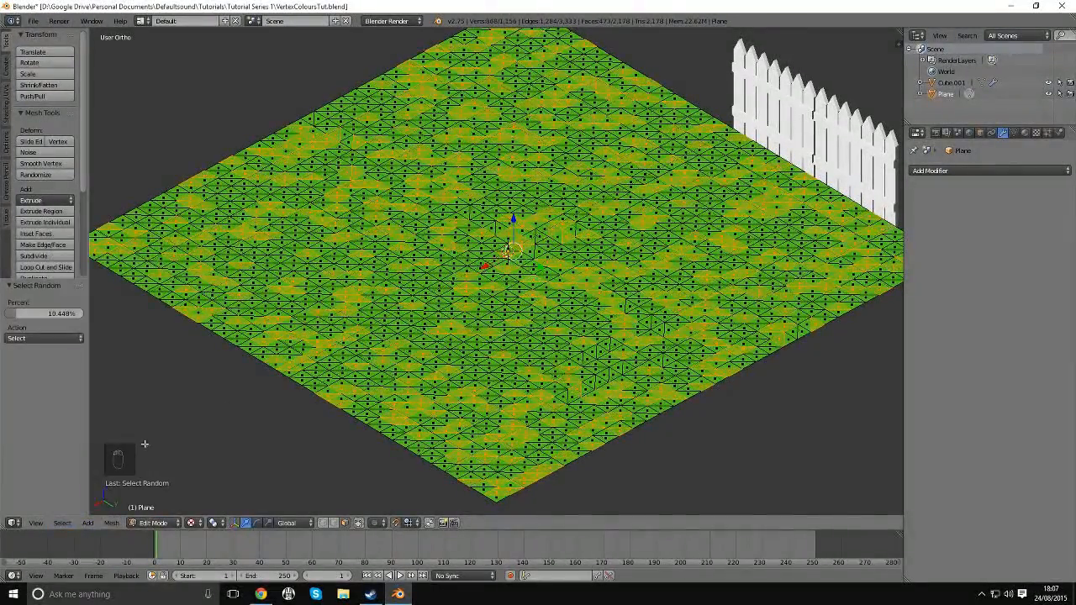
key("a")
left_click(62, 523)
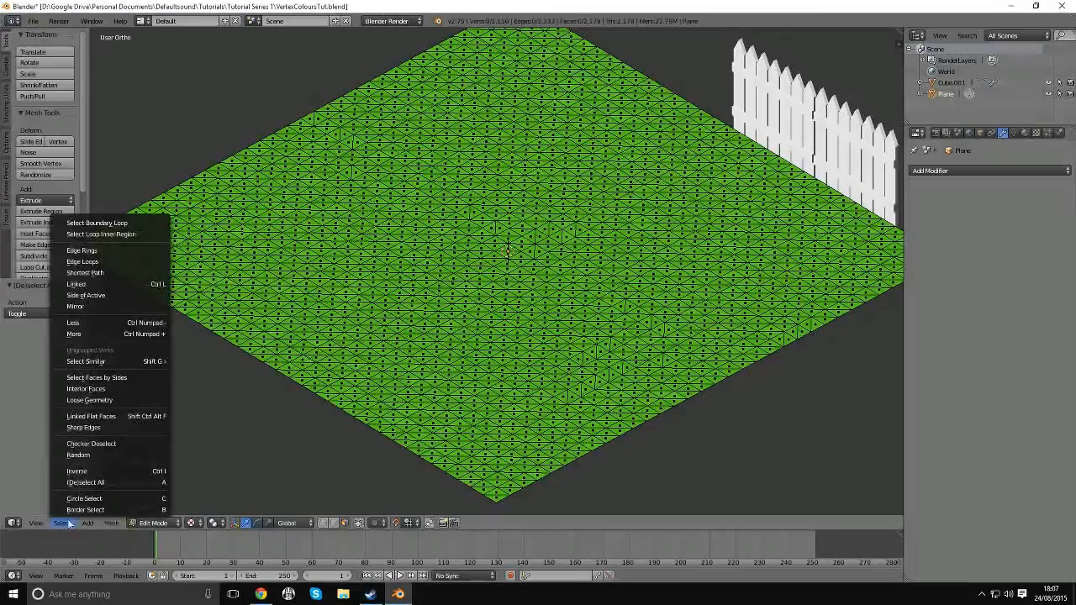
left_click(112, 455)
Step: Fill the new random faces with the green brush colour in Vertex Paint mode and return the plane to Object Mode
key("Tab")
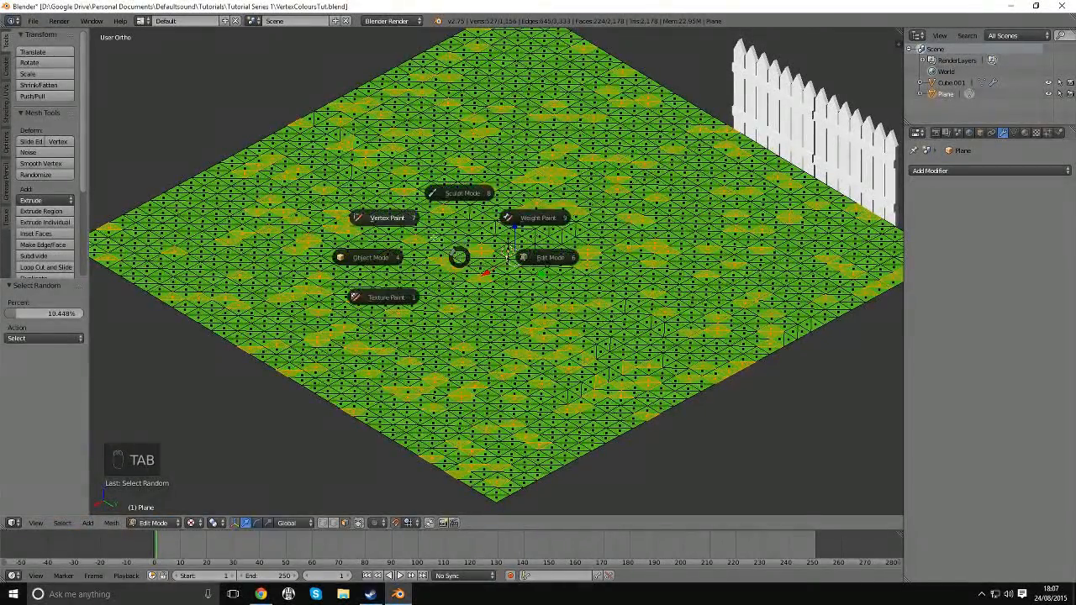
left_click(412, 228)
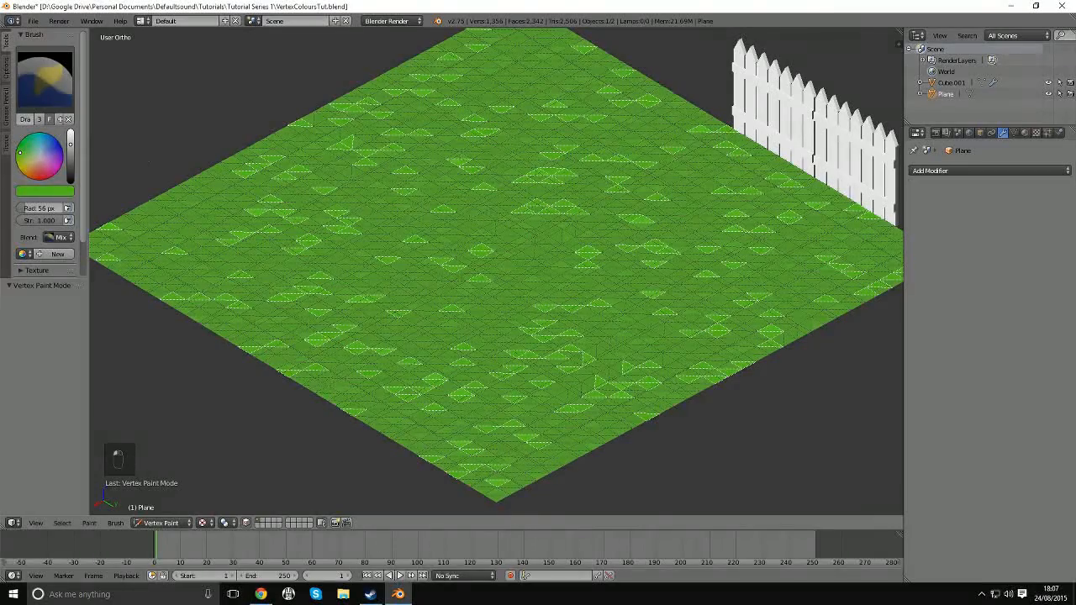
key("shift+k")
key("Tab")
left_click(492, 206)
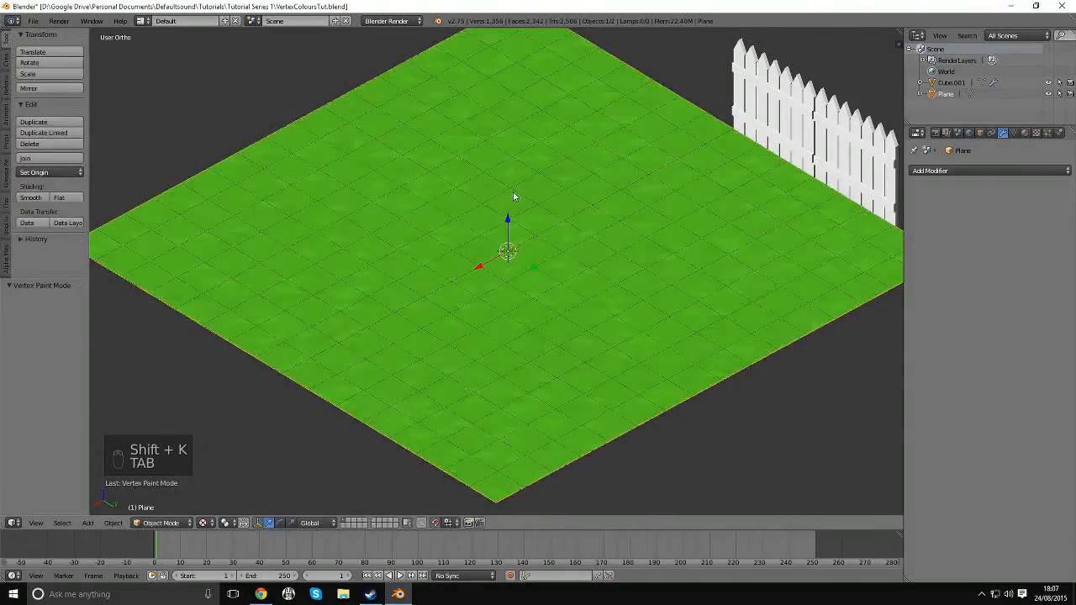
Step: Deselect all objects and examine the green shade variation across the plane from close up and farther away
scroll(497, 231, "up", 2)
middle_click_drag(498, 231, 508, 253)
scroll(529, 299, "up", 1)
key("a")
key("a")
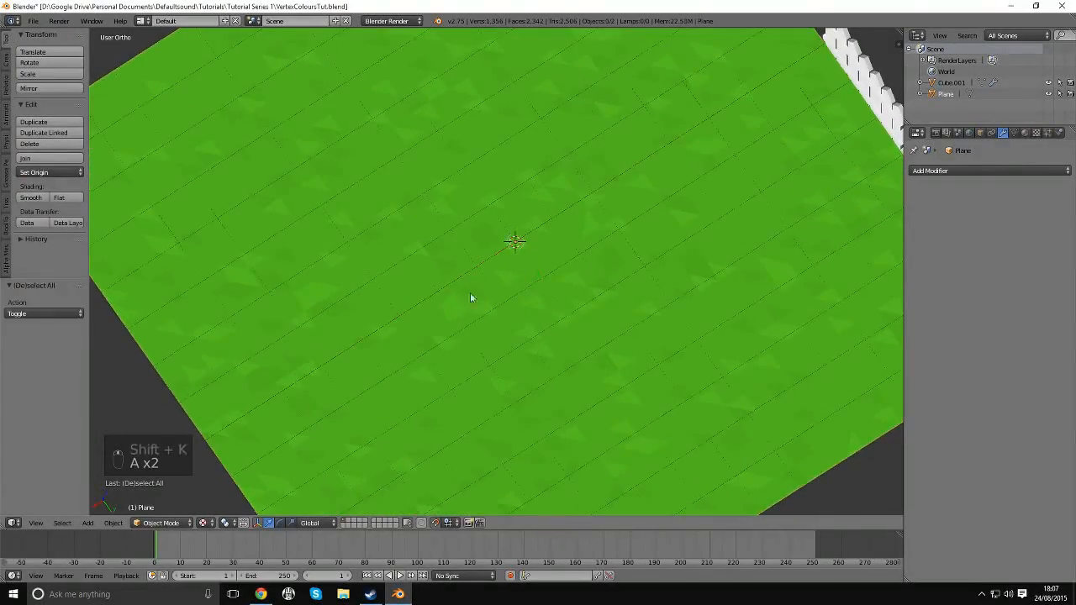
middle_click_drag(470, 293, 496, 259)
scroll(584, 234, "down", 2)
middle_click_drag(587, 236, 556, 246)
scroll(556, 246, "up", 2)
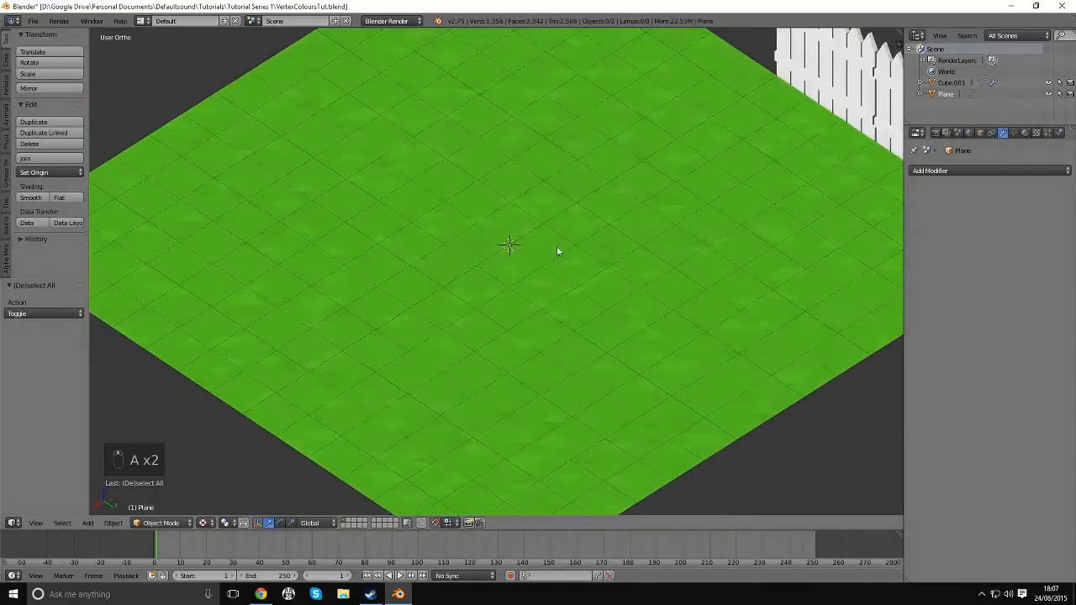
Step: In Edit Mode, deselect all of the plane's faces and randomly select a larger share of them with a higher Select Random percentage
key("Tab")
left_click(496, 290)
key("a")
key("a")
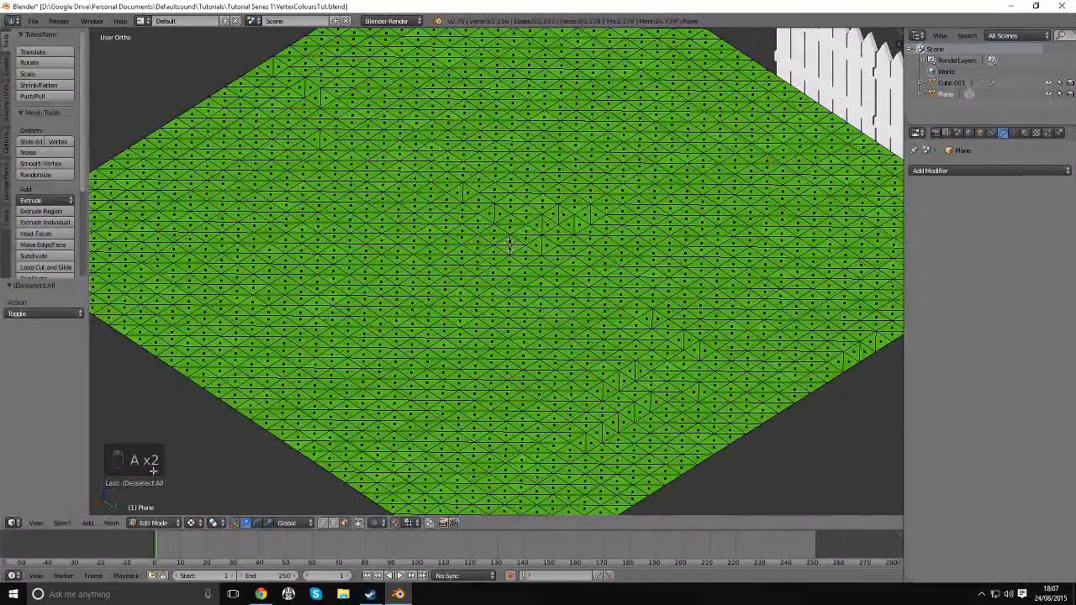
left_click(67, 523)
left_click(92, 456)
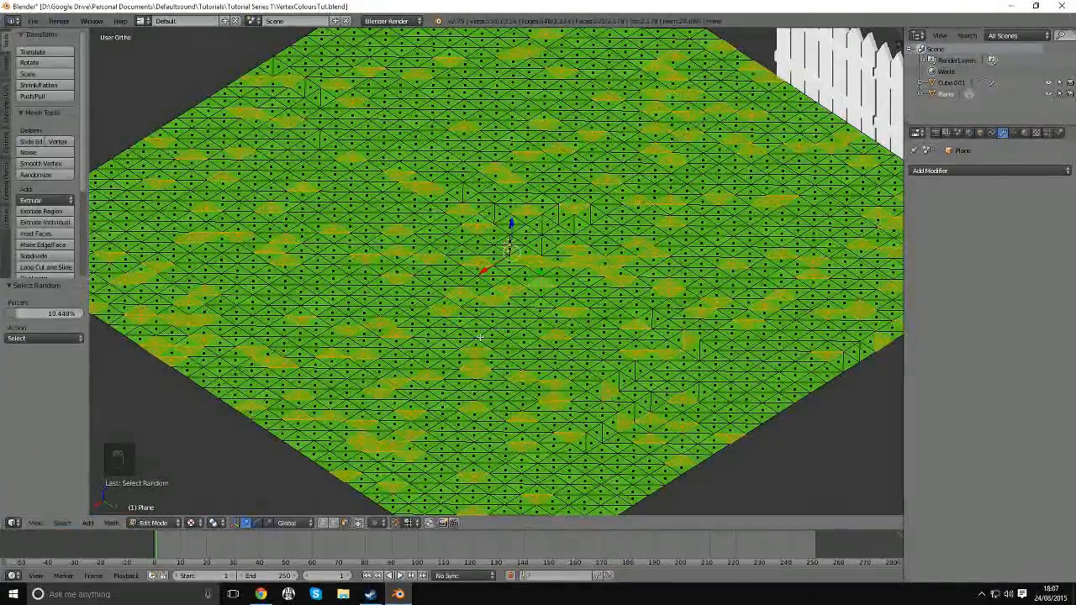
key("Tab")
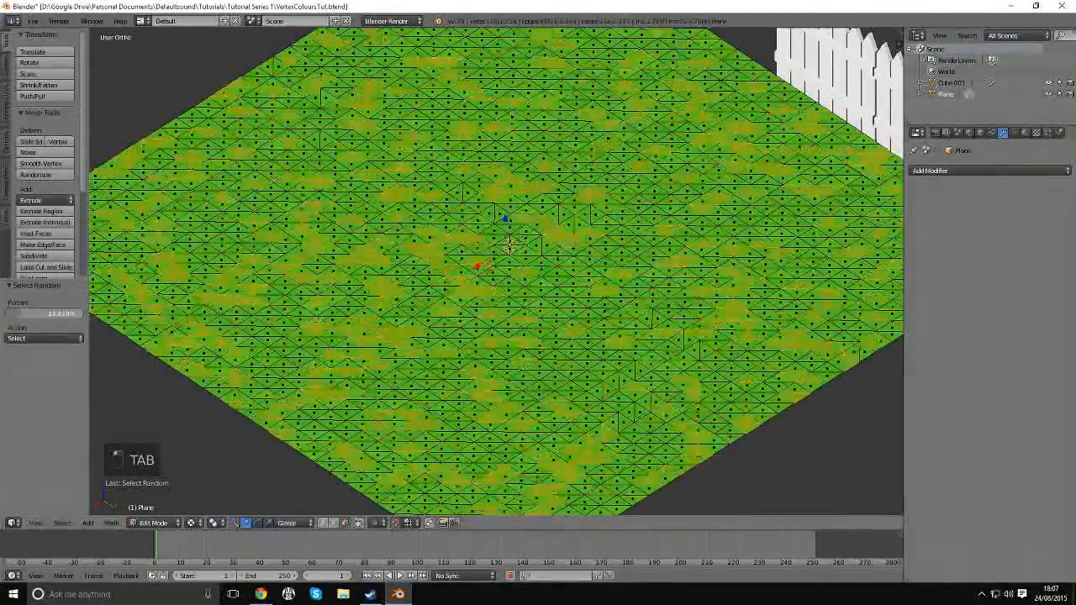
Step: In Vertex Paint mode, brighten the brush green slightly, fill the selected faces with it and return to Object Mode
key("Tab")
left_click(376, 253)
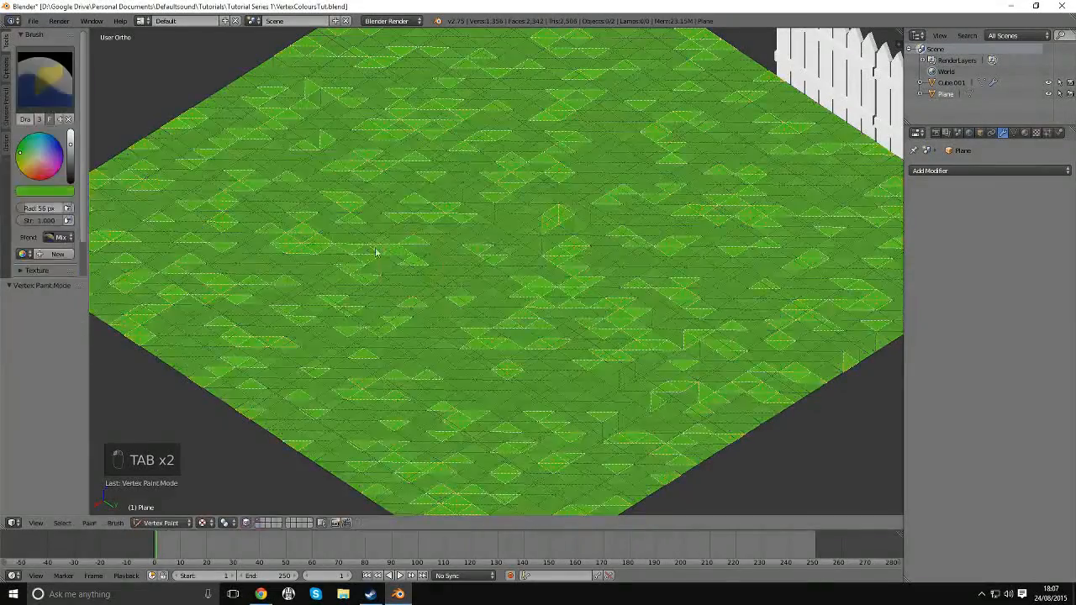
left_click(46, 191)
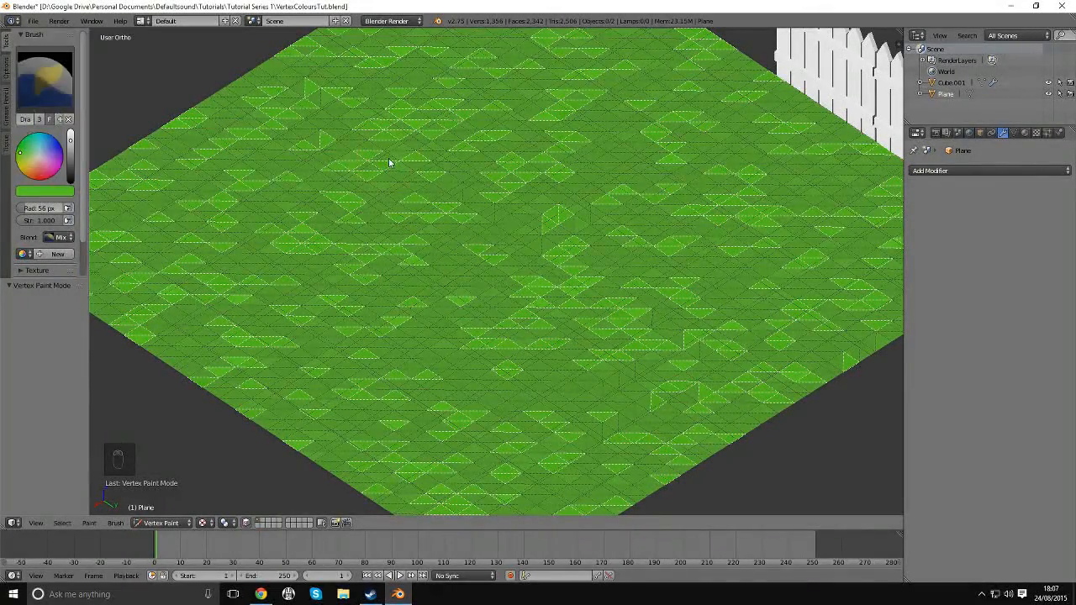
key("shift+k")
scroll(550, 210, "down", 1)
key("Tab")
left_click(463, 209)
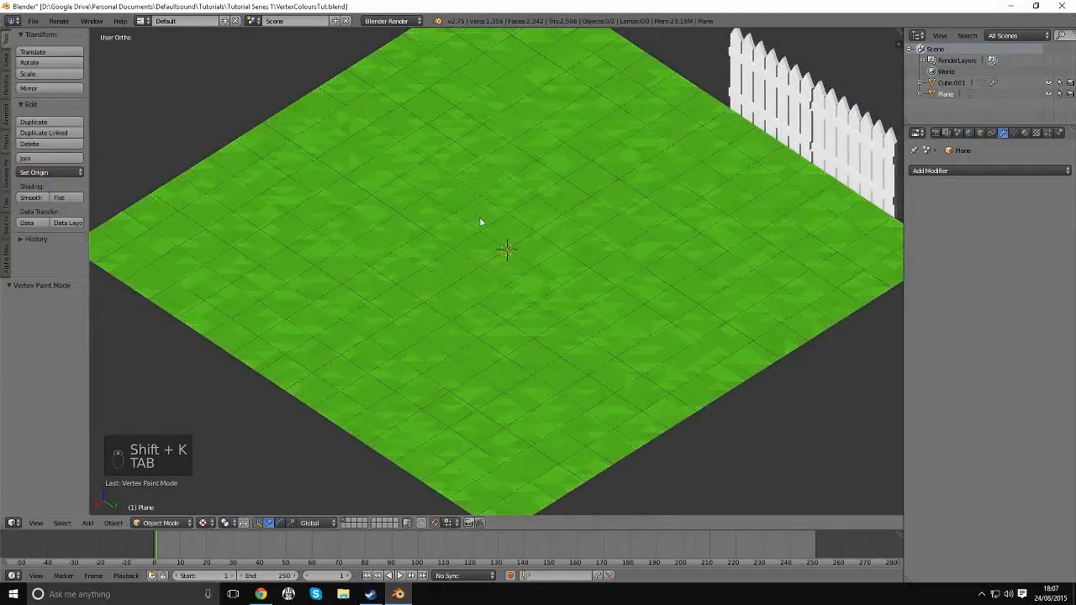
Step: Examine the mix of green patches on the plane from several angles and distances
mouse_move(481, 223)
middle_mouse_down()
mouse_move(476, 249)
mouse_move(495, 244)
mouse_move(490, 227)
middle_mouse_up()
scroll(490, 227, "down", 3)
scroll(496, 227, "up", 3)
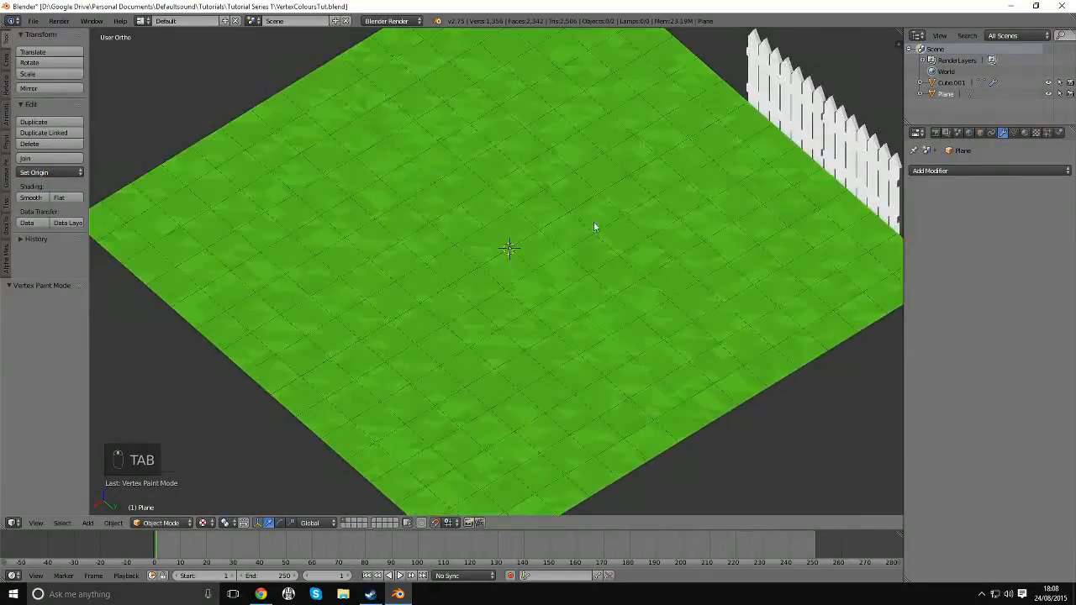
mouse_move(624, 214)
middle_mouse_down()
mouse_move(621, 197)
mouse_move(644, 196)
mouse_move(673, 246)
mouse_move(623, 216)
middle_mouse_up()
middle_click_drag(548, 270, 565, 328)
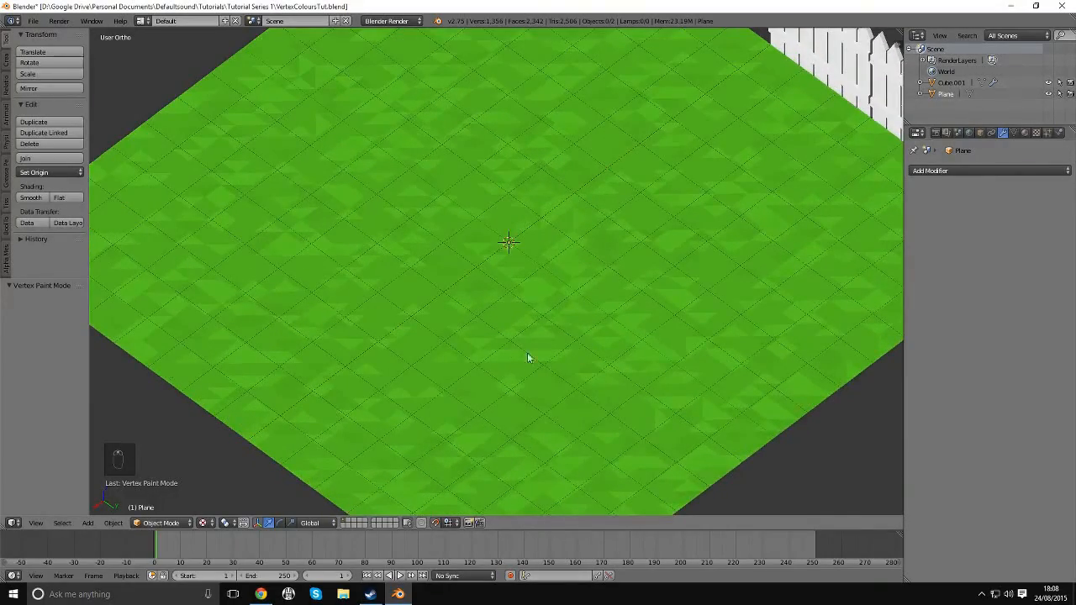
middle_click_drag(540, 265, 485, 275)
key("Tab")
left_click(555, 280)
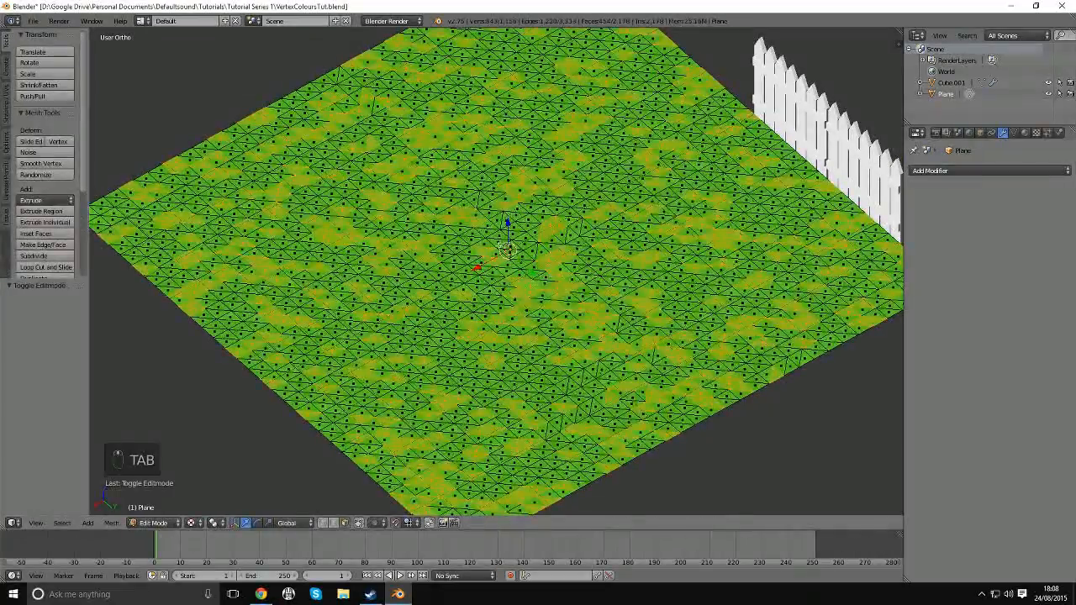
key("a")
key("a")
left_click(63, 532)
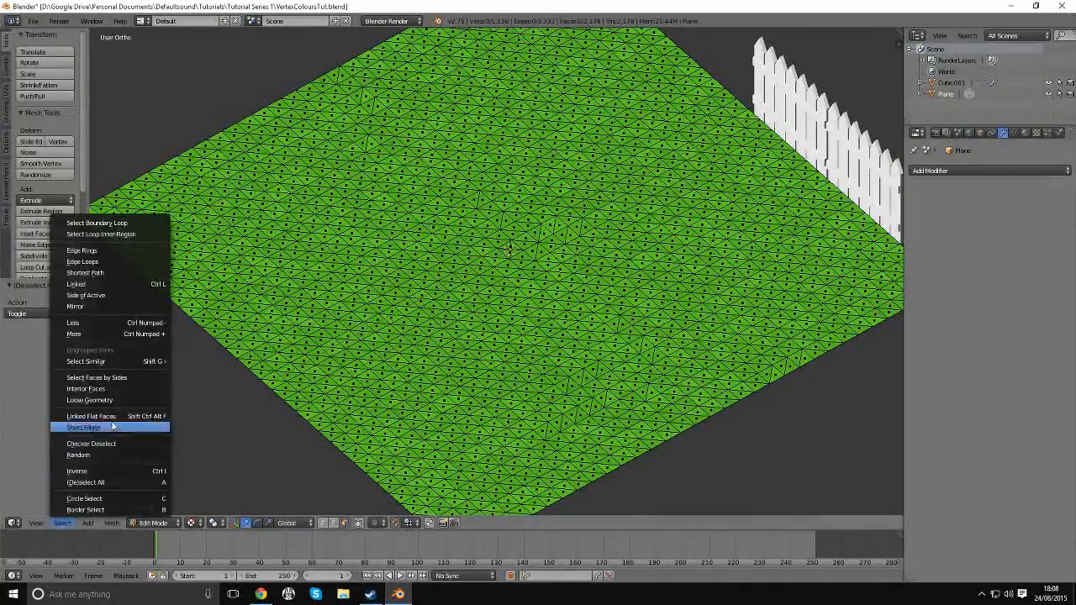
left_click(115, 454)
key("Tab")
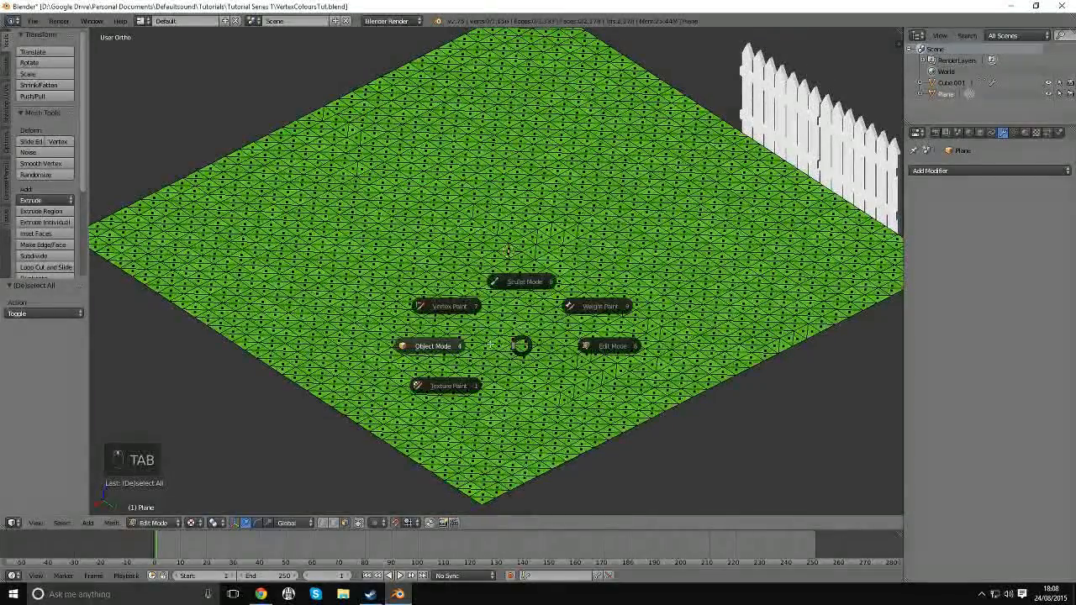
left_click(474, 339)
Step: View the whole coloured grass plane together with the picket fence
middle_click_drag(510, 340, 652, 310)
scroll(662, 319, "up", 1)
scroll(722, 233, "down", 1)
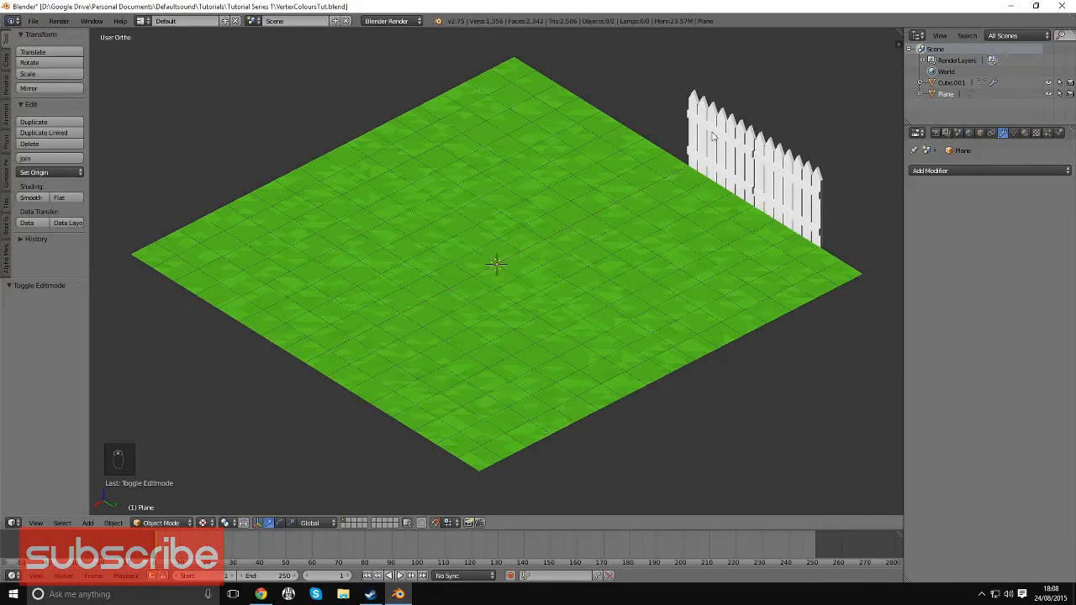